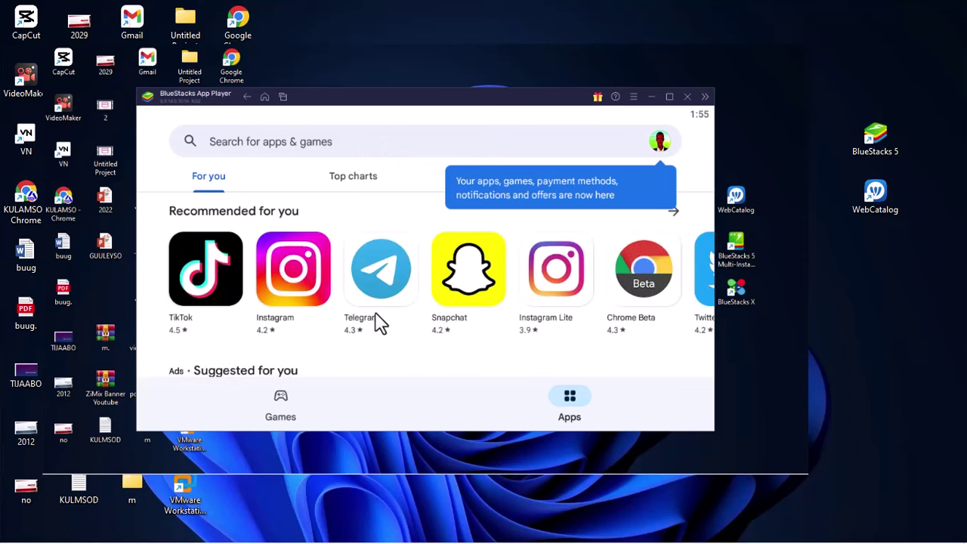
Start installing TikTok from the Play Store's recommended apps and cancel the pending installation
left_click(199, 277)
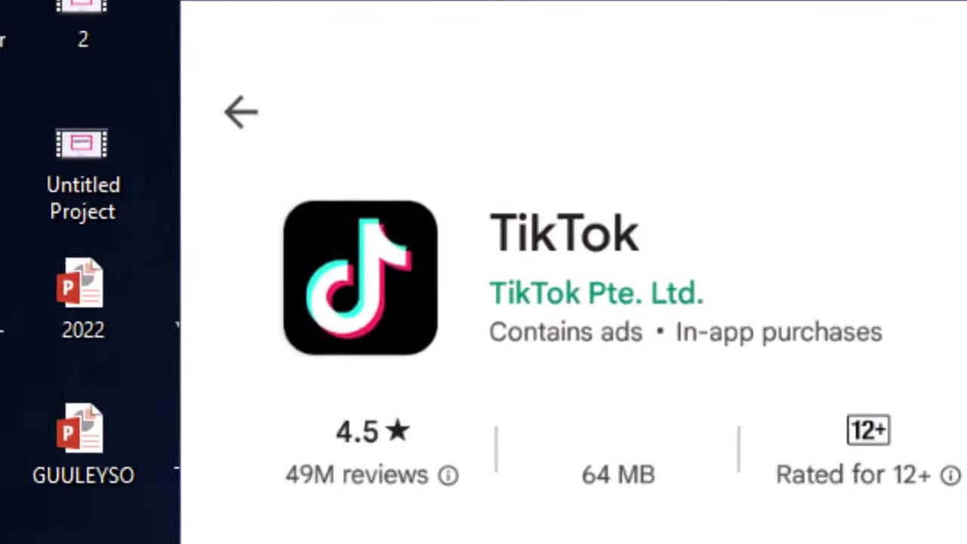
left_click(622, 196)
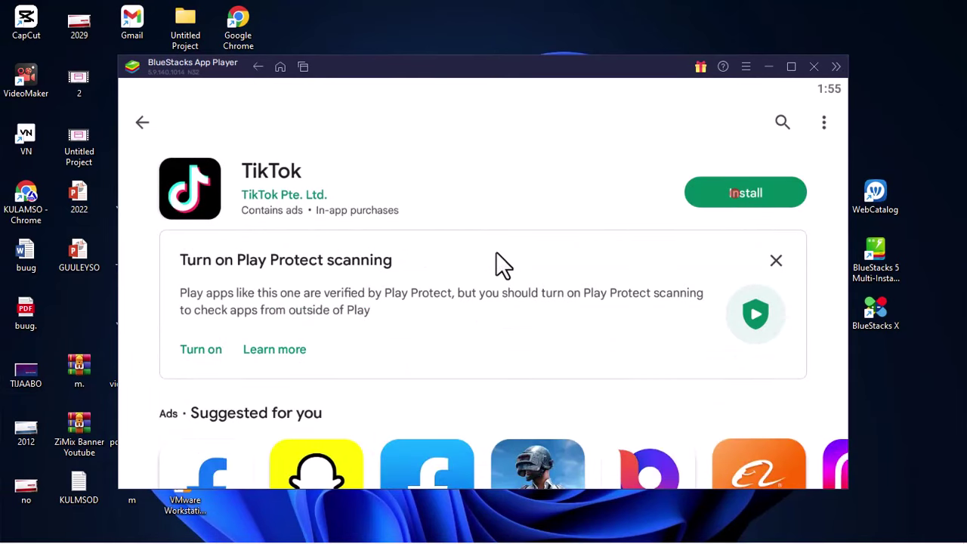
left_click(734, 197)
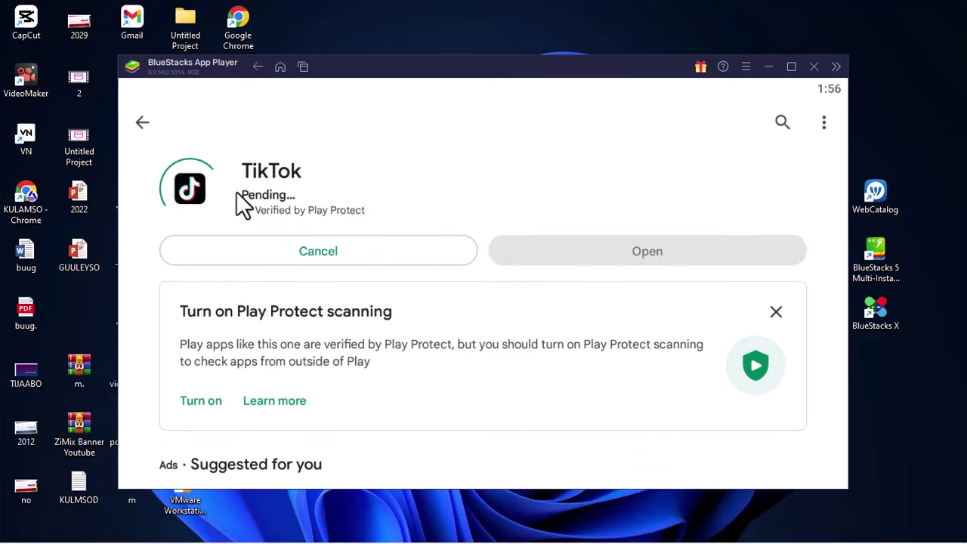
left_click(775, 312)
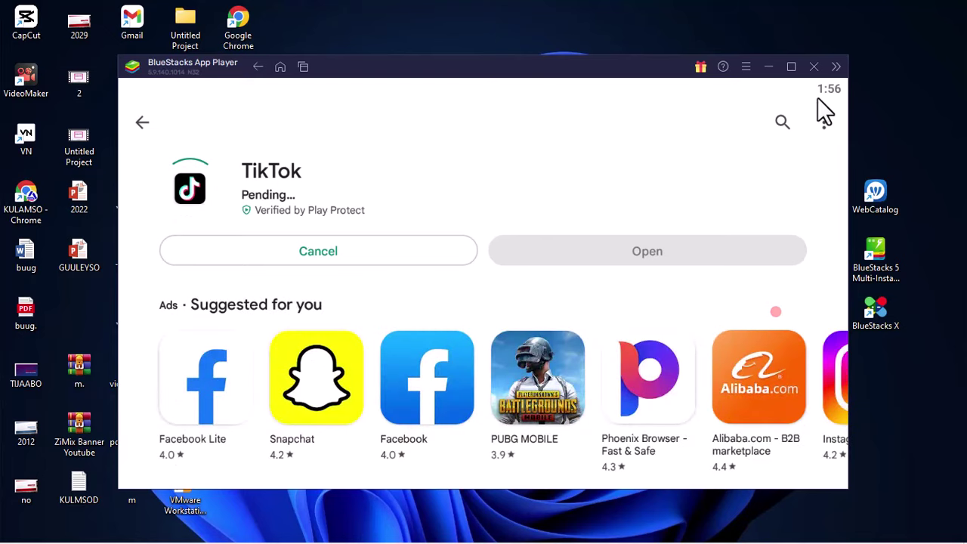
left_click(358, 254)
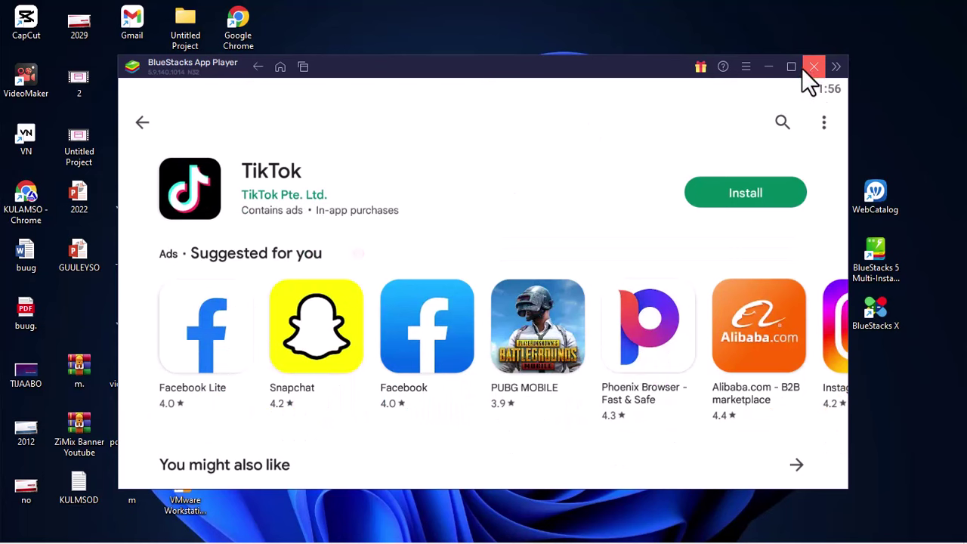
left_click(773, 68)
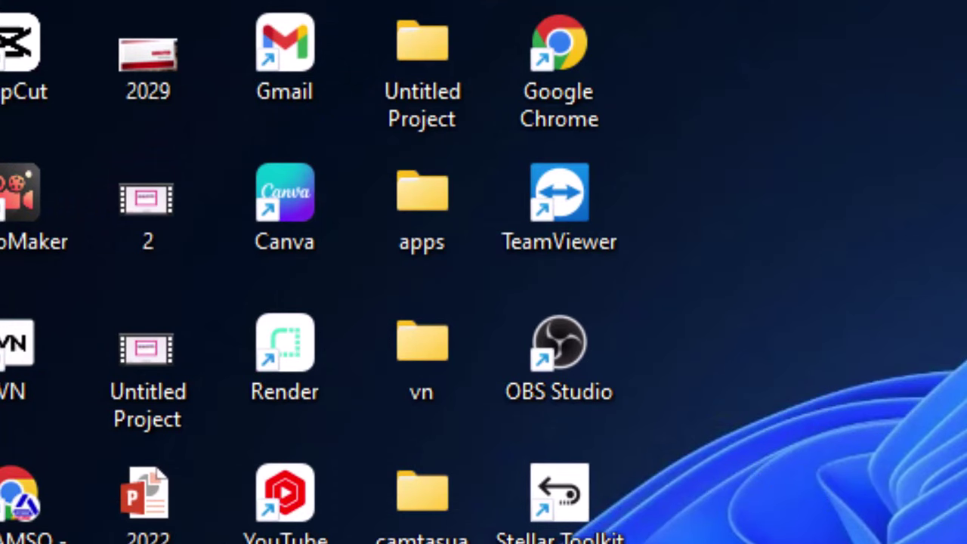
Open Google Chrome from the desktop
left_click(901, 293)
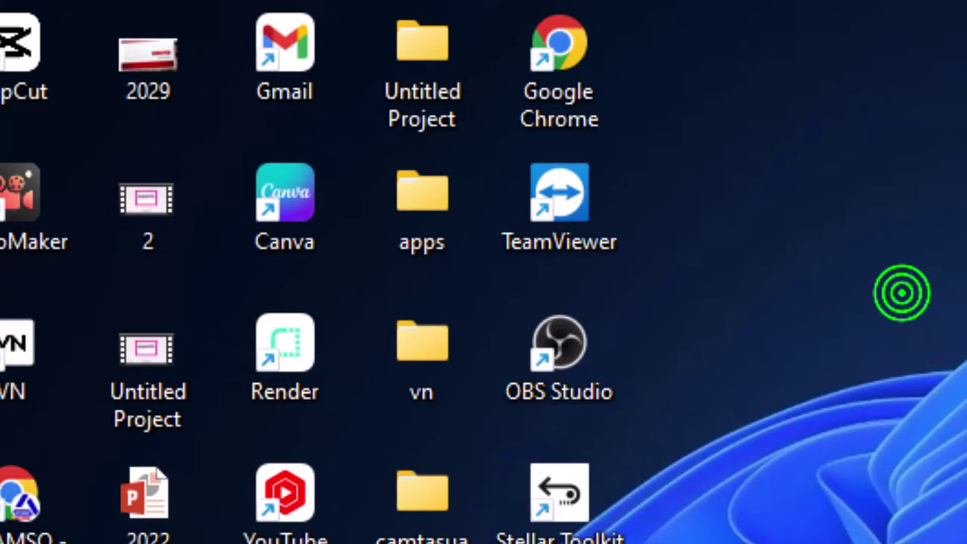
left_click(44, 510)
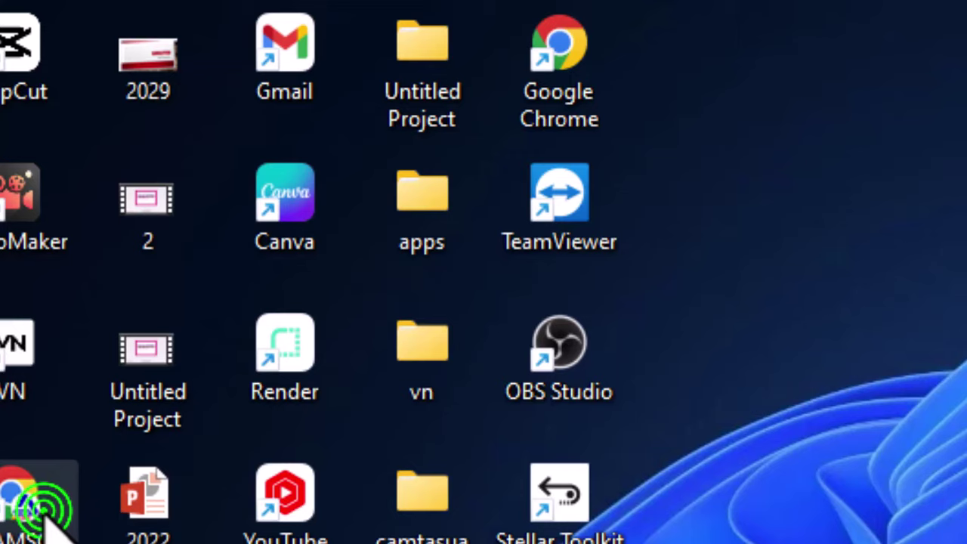
left_click(570, 62)
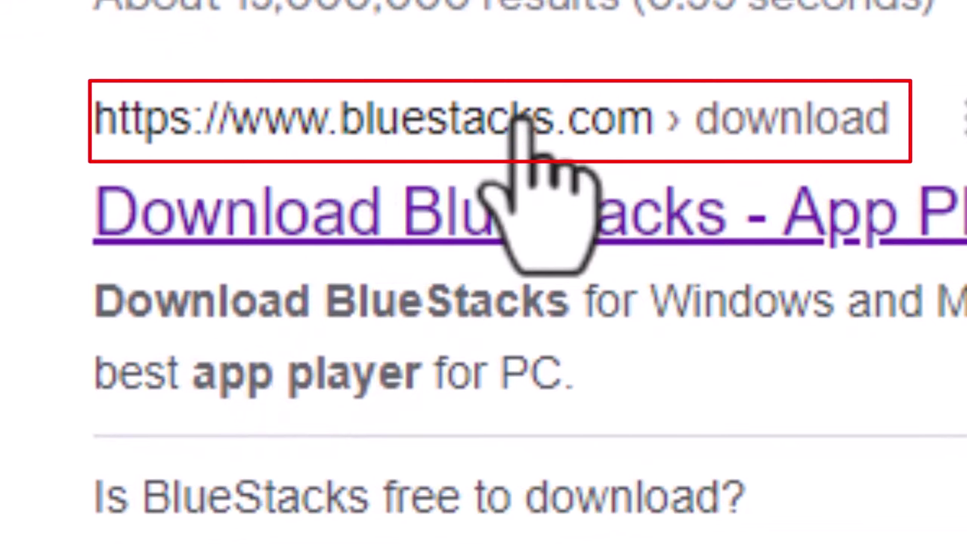
Download the BlueStacks 5 installer from the bluestacks.com download page and show the downloaded file in its folder
left_click(654, 222)
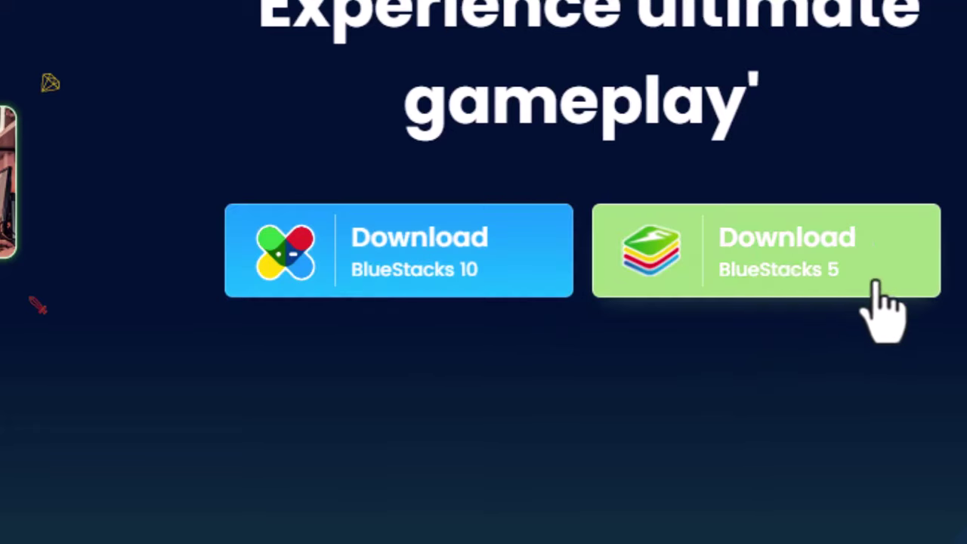
left_click(802, 247)
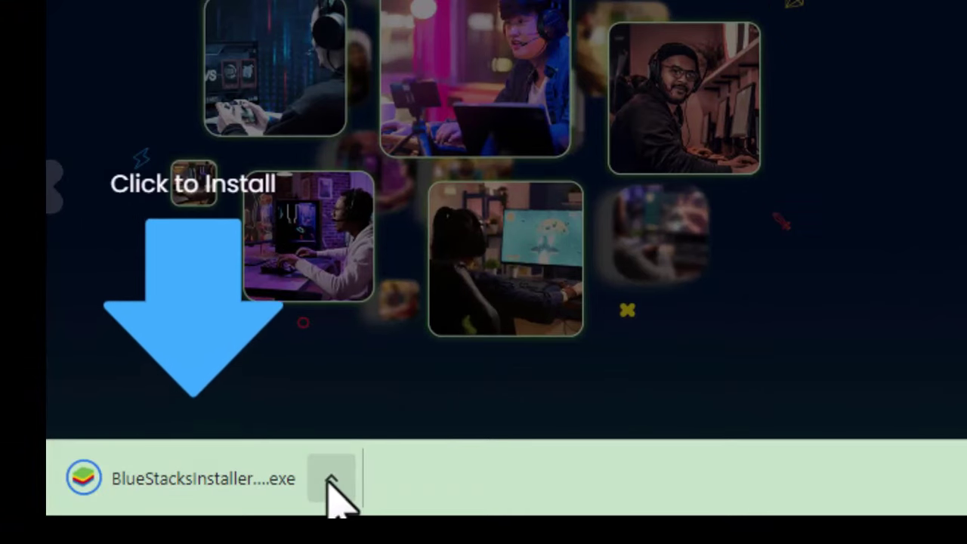
left_click(329, 479)
left_click(356, 393)
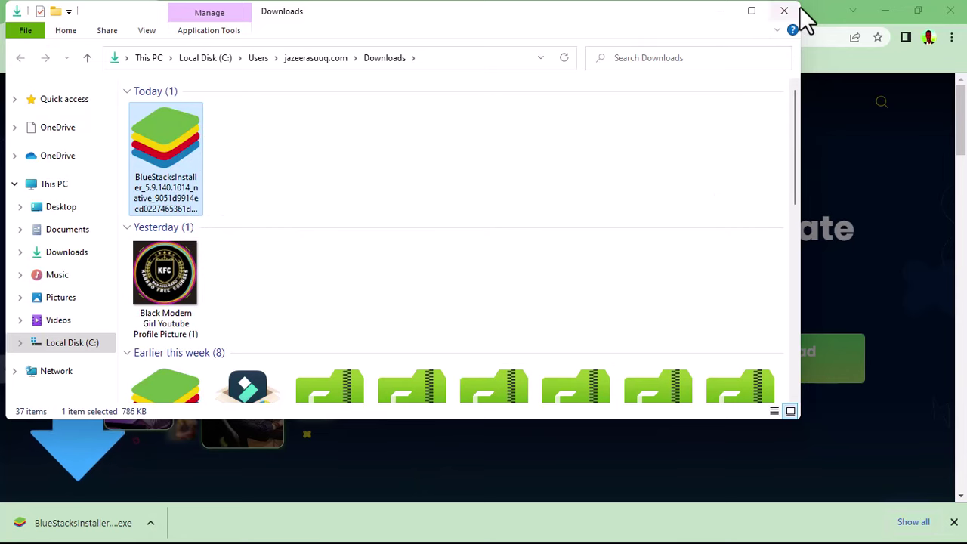
left_click(721, 11)
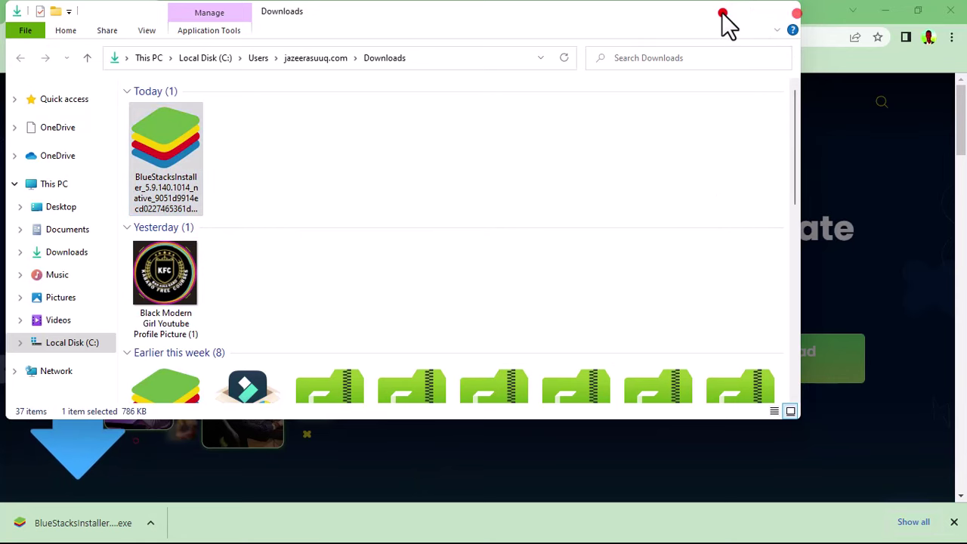
Search the web for WebCatalog and open the webcatalog.io website from the results
left_click(240, 37)
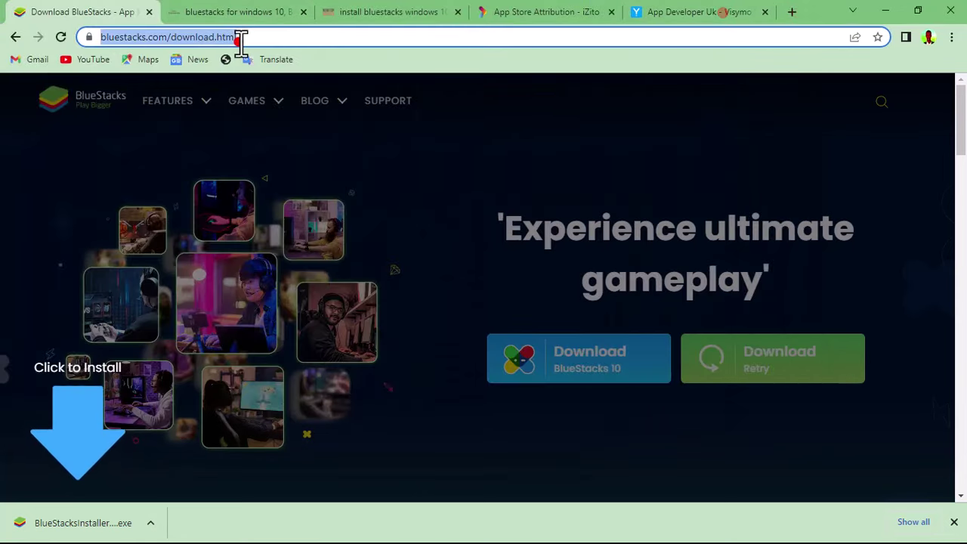
type("we")
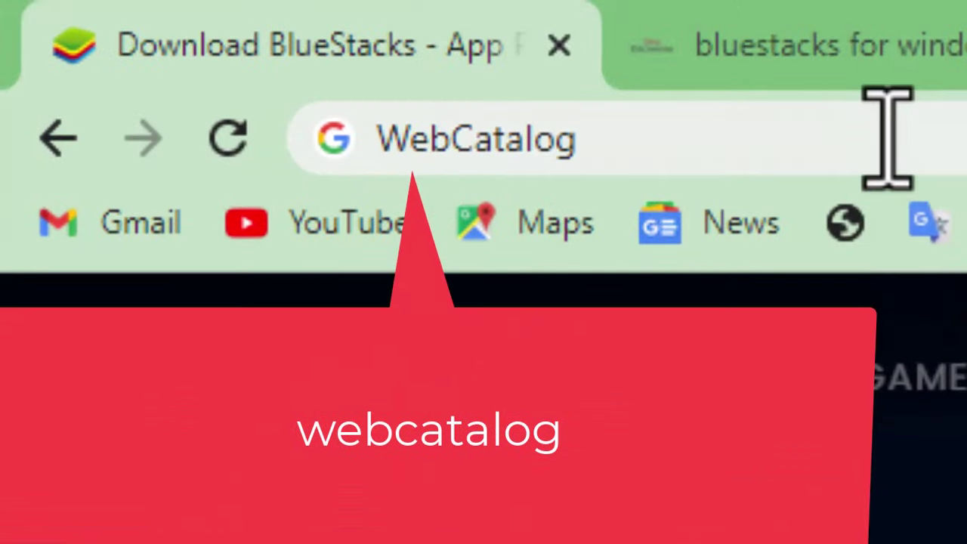
left_click(883, 136)
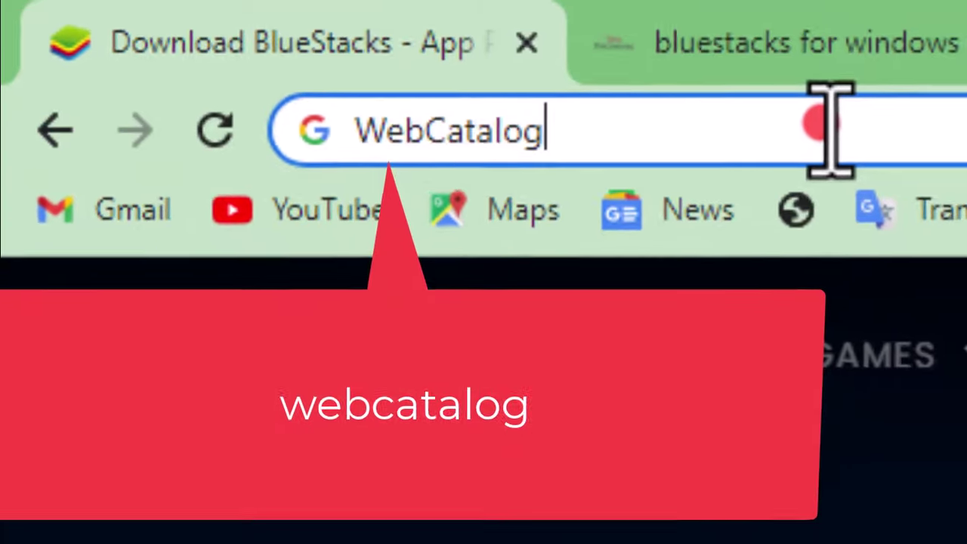
key("Return")
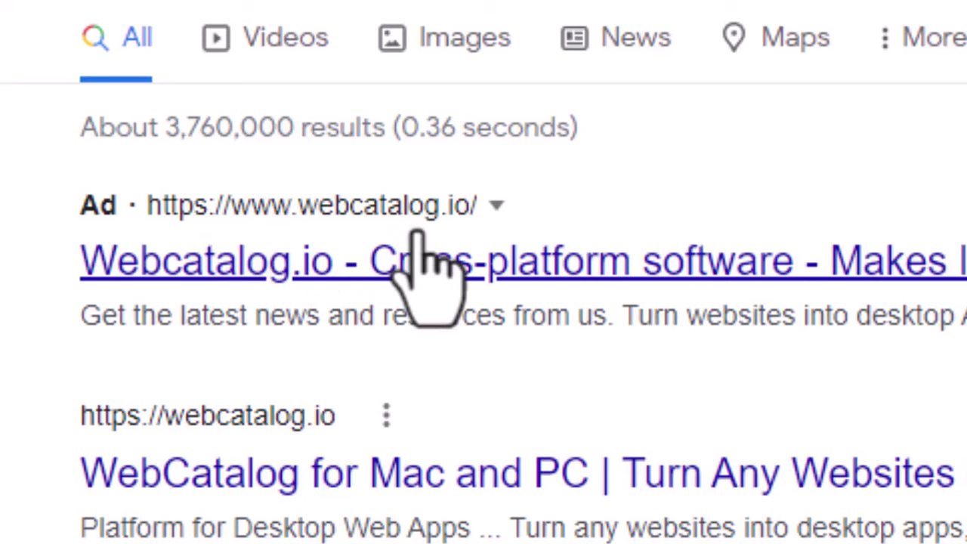
left_click(418, 234)
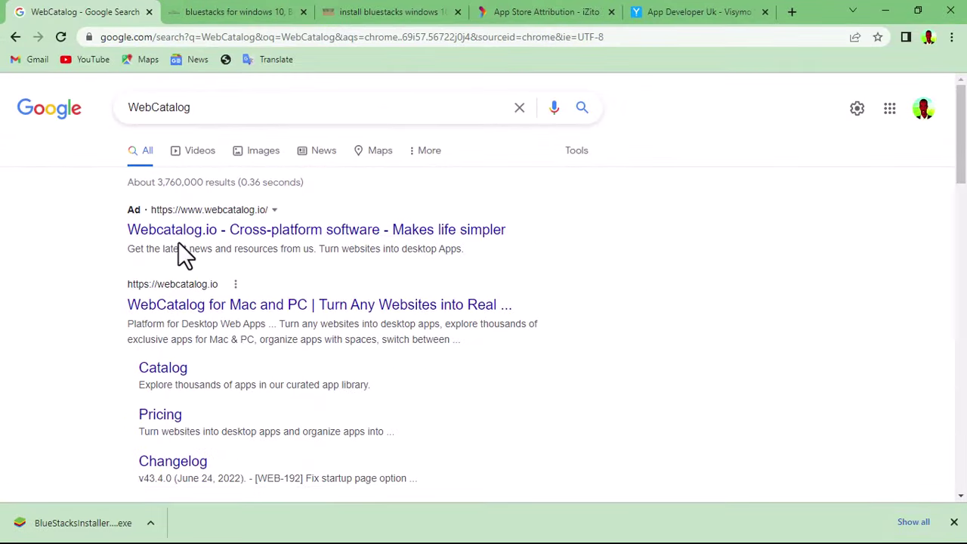
left_click(225, 229)
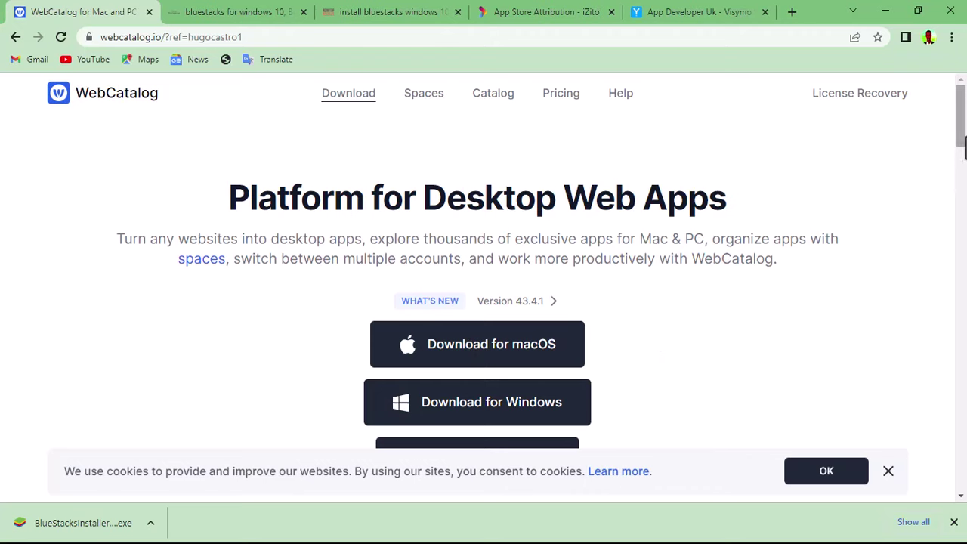
Start downloading the Windows version of the WebCatalog installer
left_click_drag(959, 97, 959, 134)
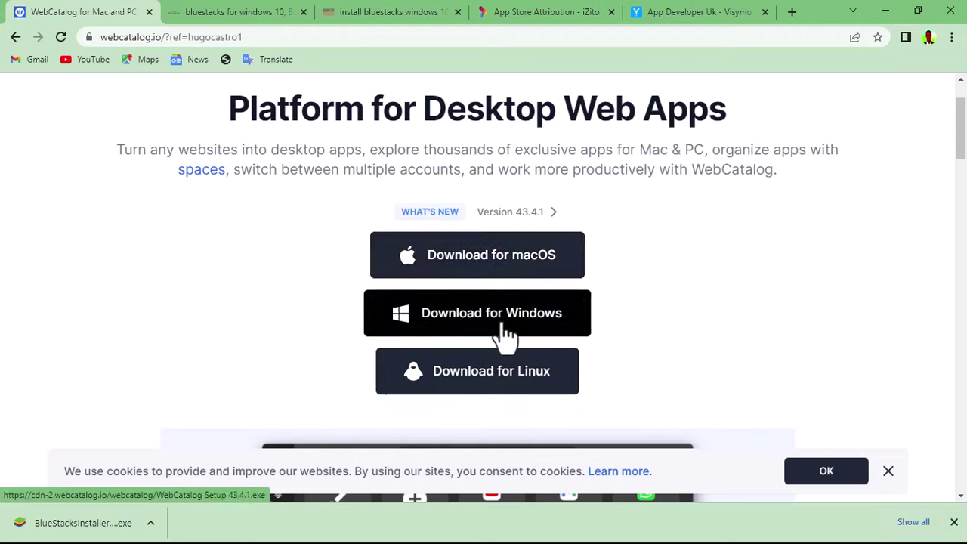
left_click(542, 316)
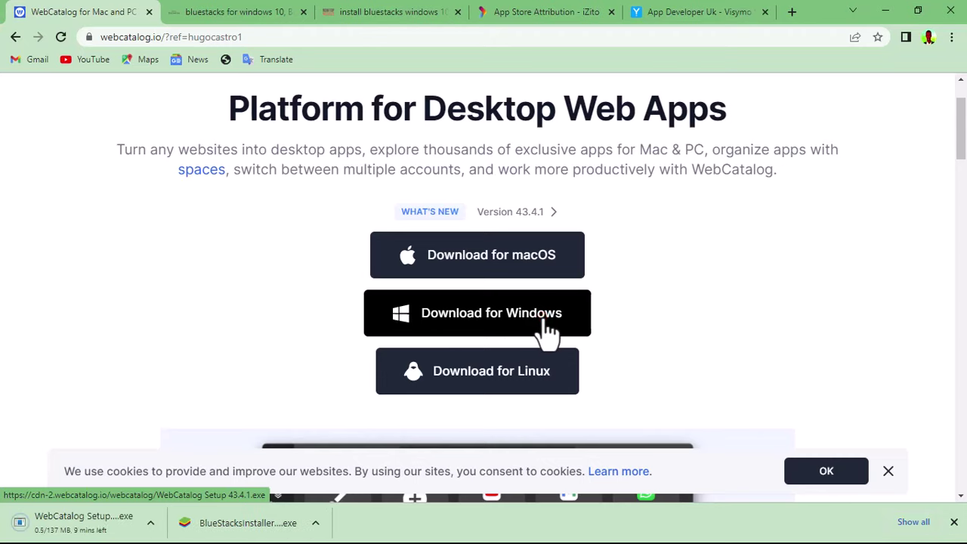
left_click(512, 293)
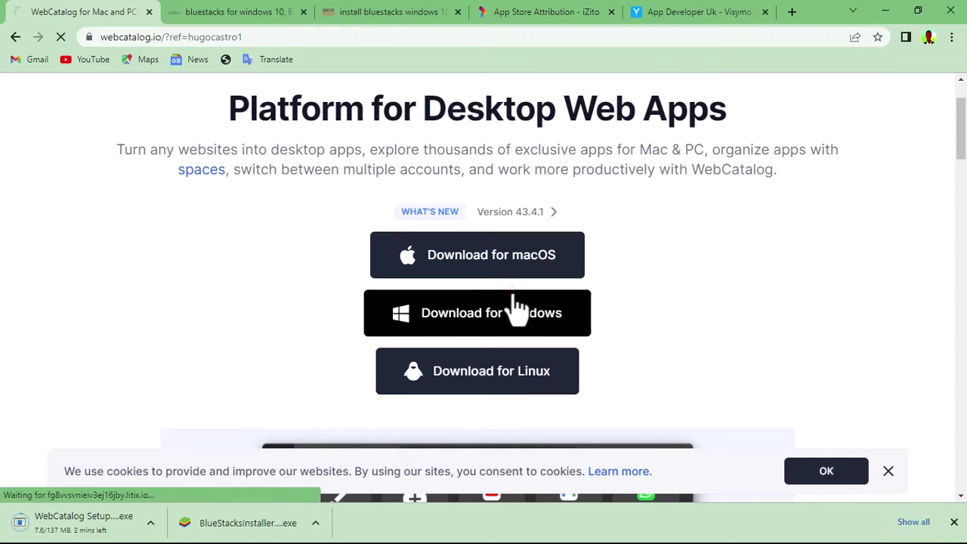
left_click(514, 314)
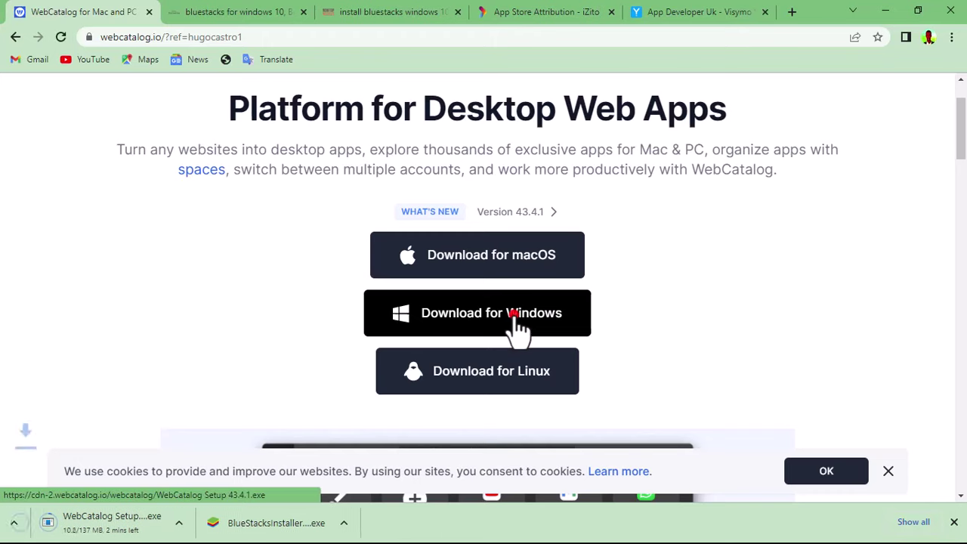
left_click(515, 318)
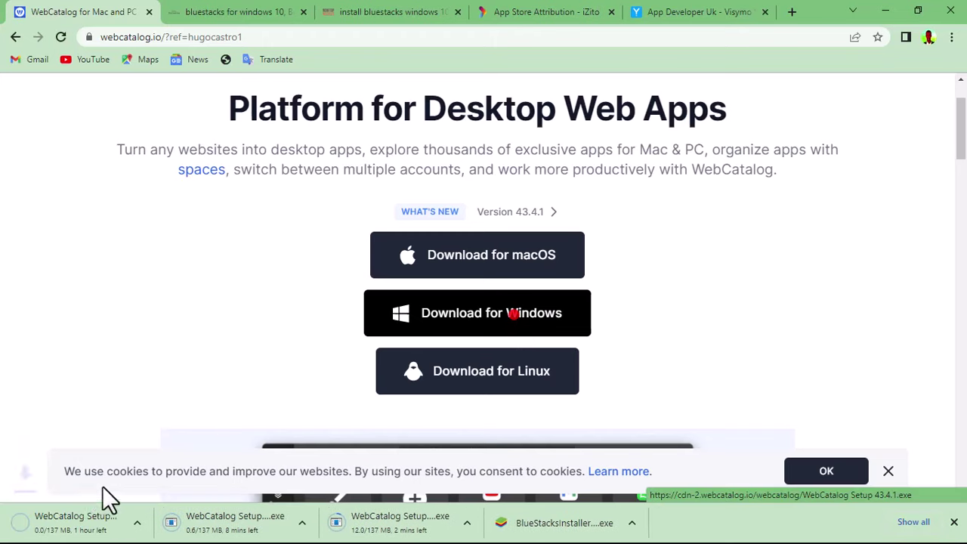
Cancel all three running WebCatalog setup downloads
left_click(149, 523)
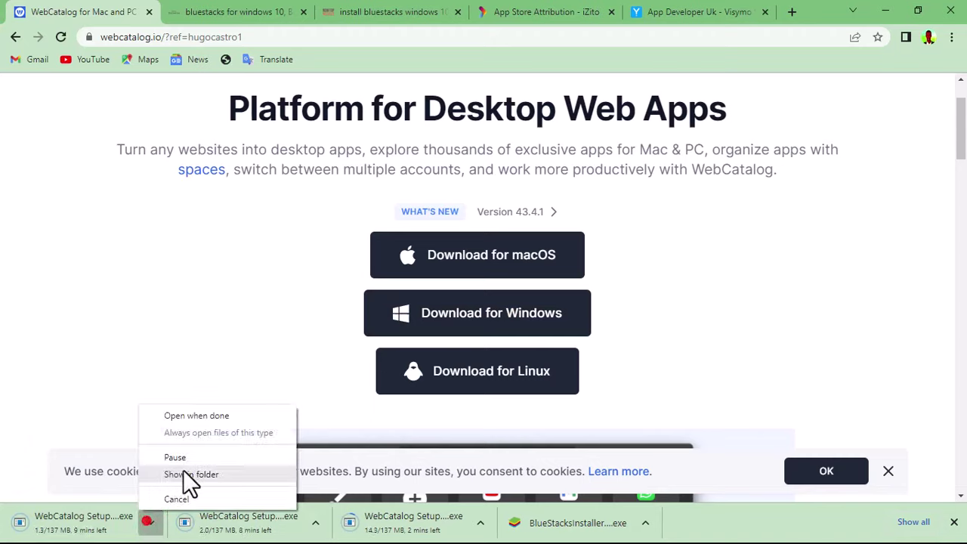
left_click(179, 500)
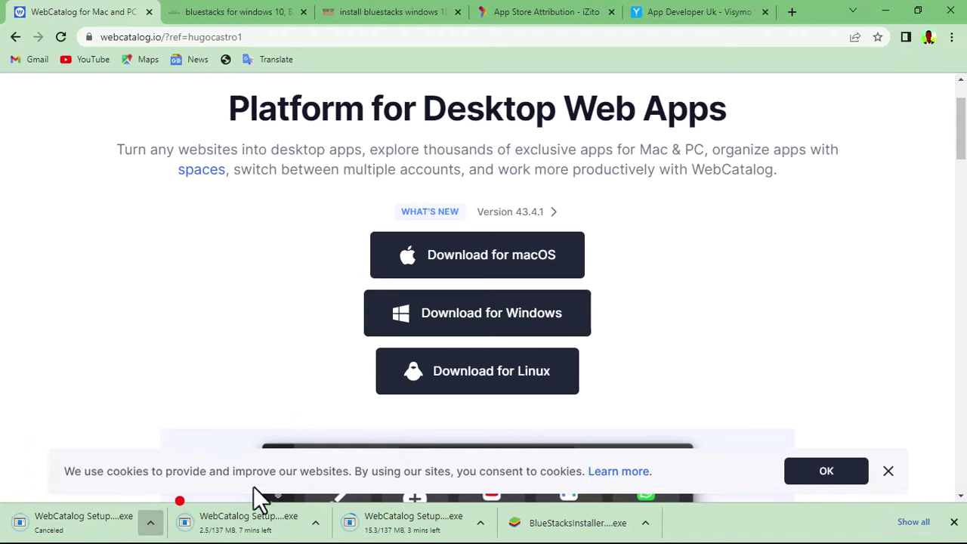
left_click(317, 521)
left_click(346, 492)
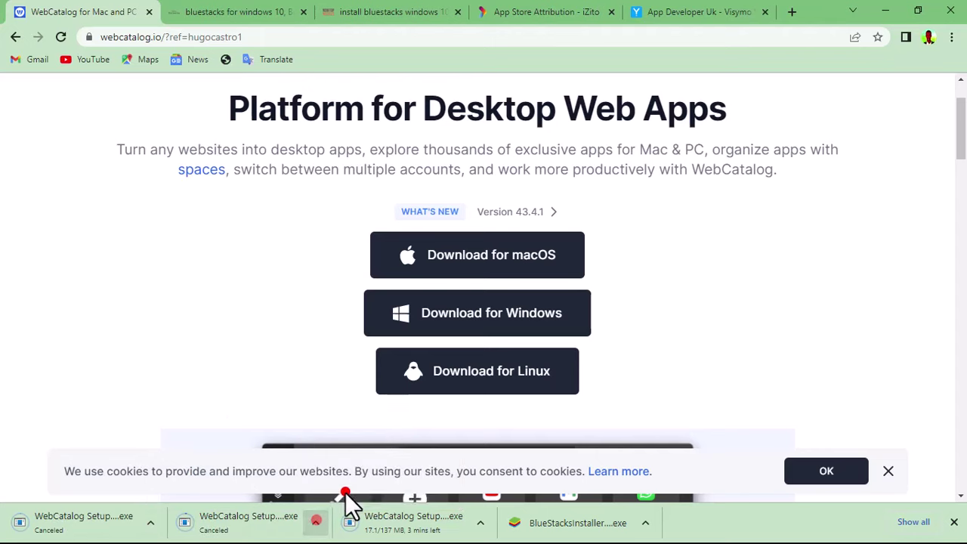
left_click(480, 523)
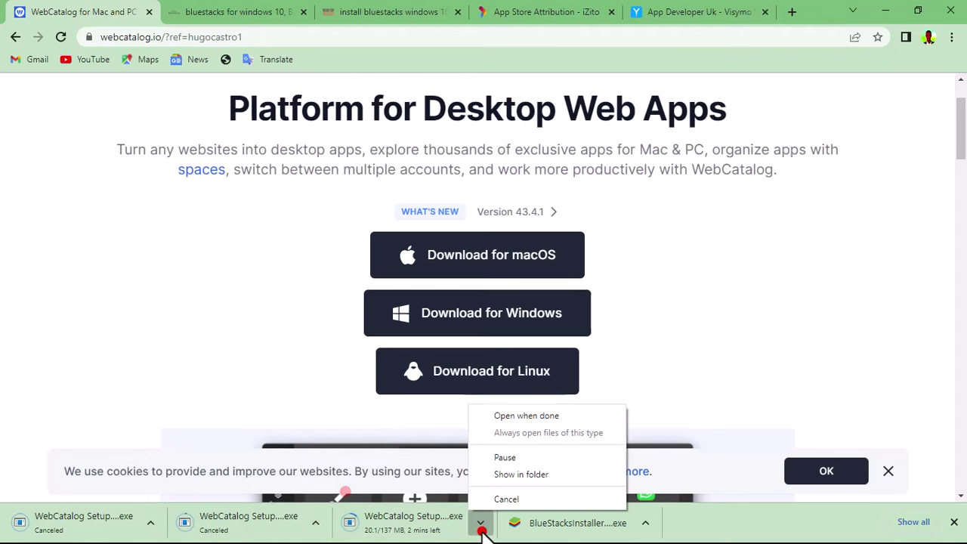
left_click(503, 498)
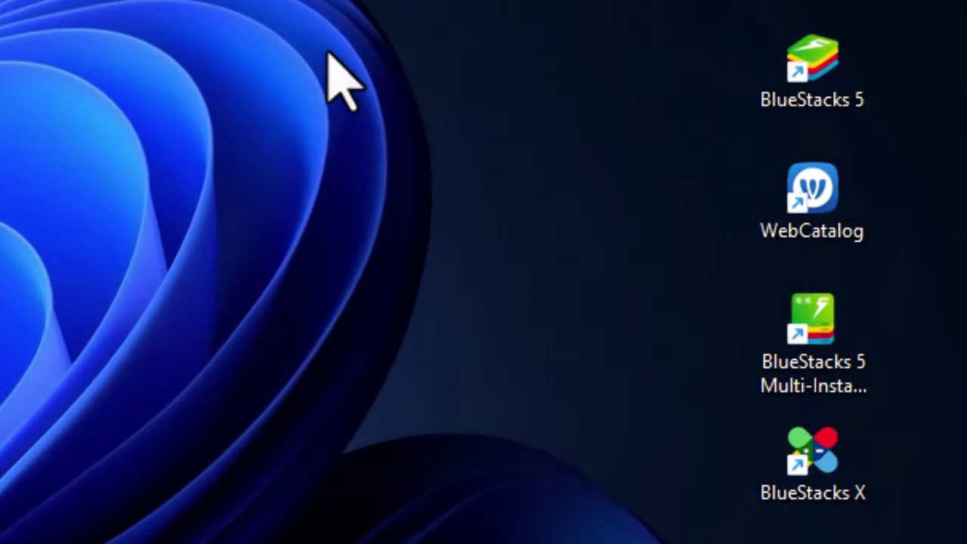
Move the BlueStacks 5 shortcut toward the middle of the desktop, launch BlueStacks 5 and open the Play Store
left_click_drag(763, 60, 471, 334)
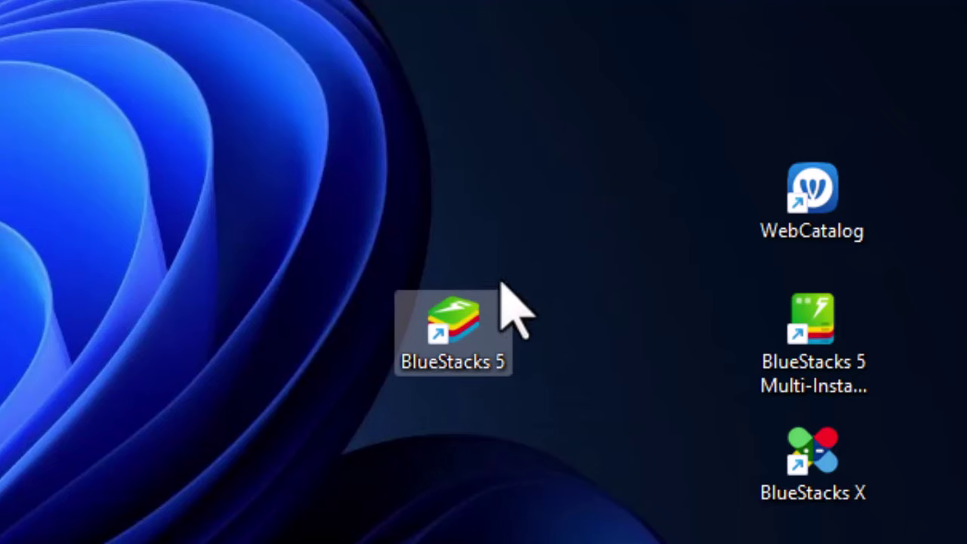
double_click(471, 341)
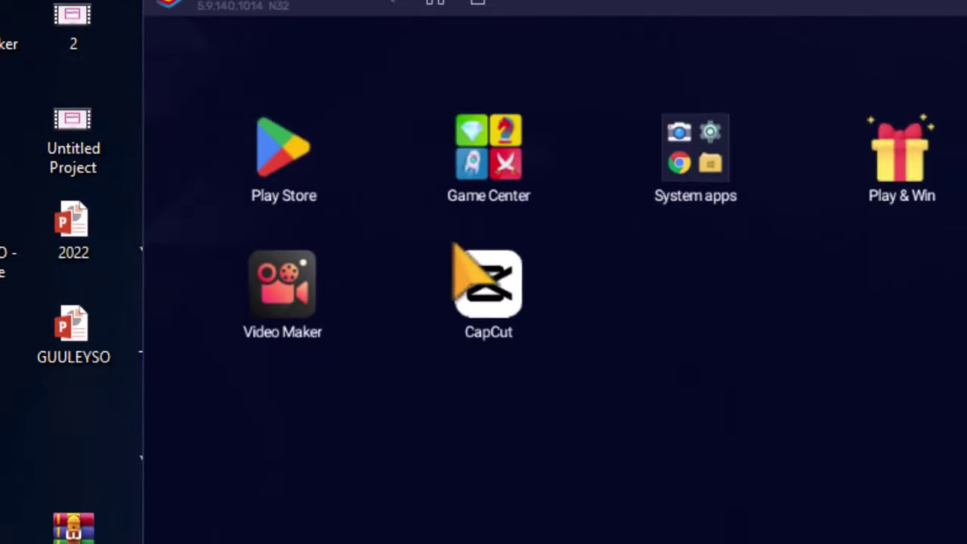
left_click(278, 145)
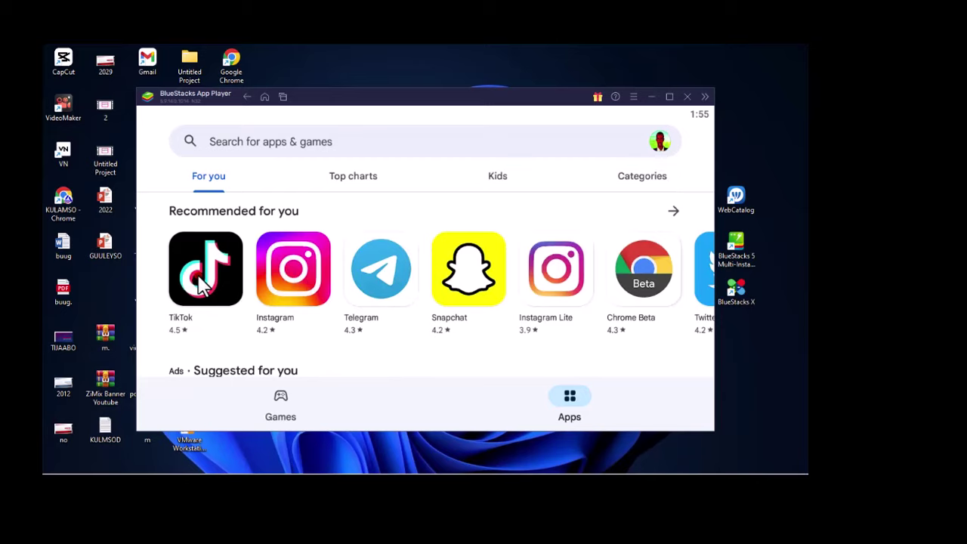
Open TikTok's page from the recommended apps and start installing it
left_click(201, 279)
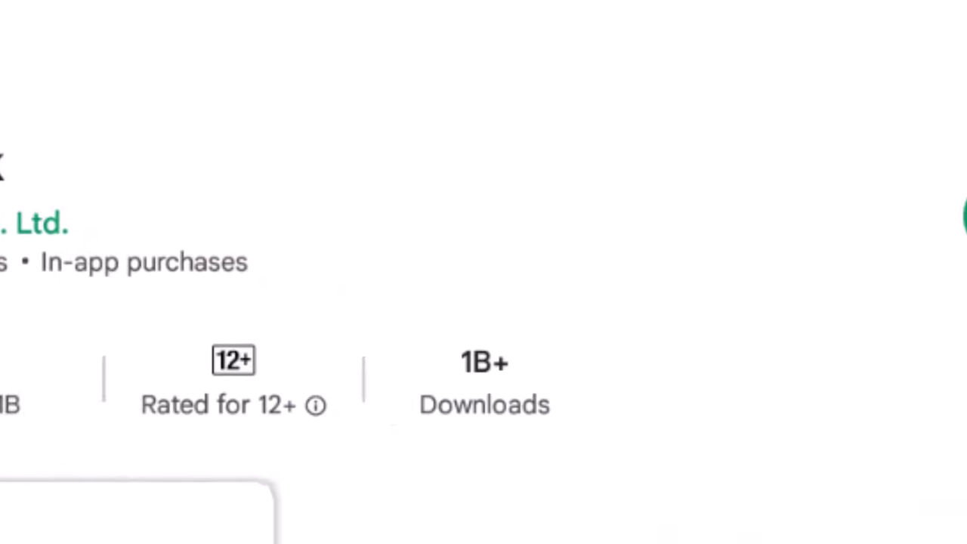
left_click(966, 220)
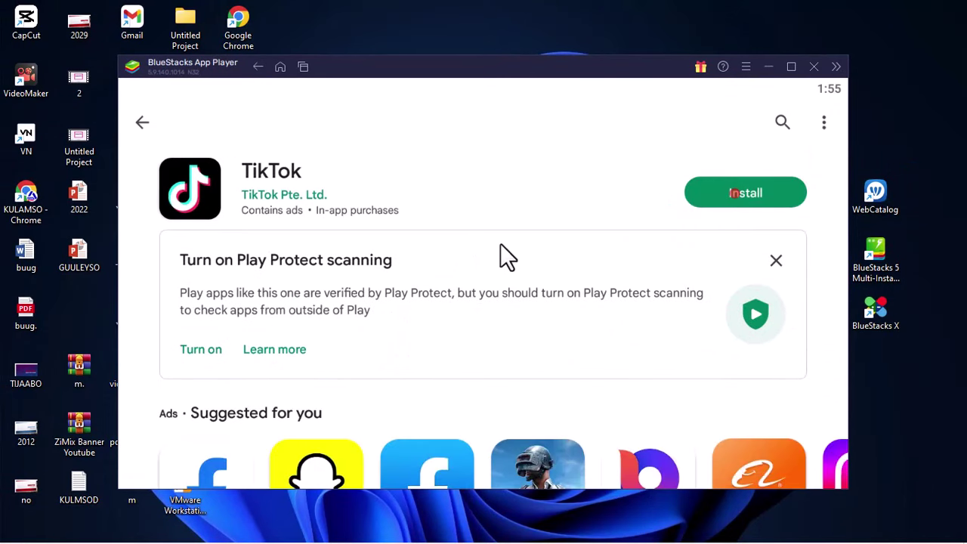
left_click(756, 195)
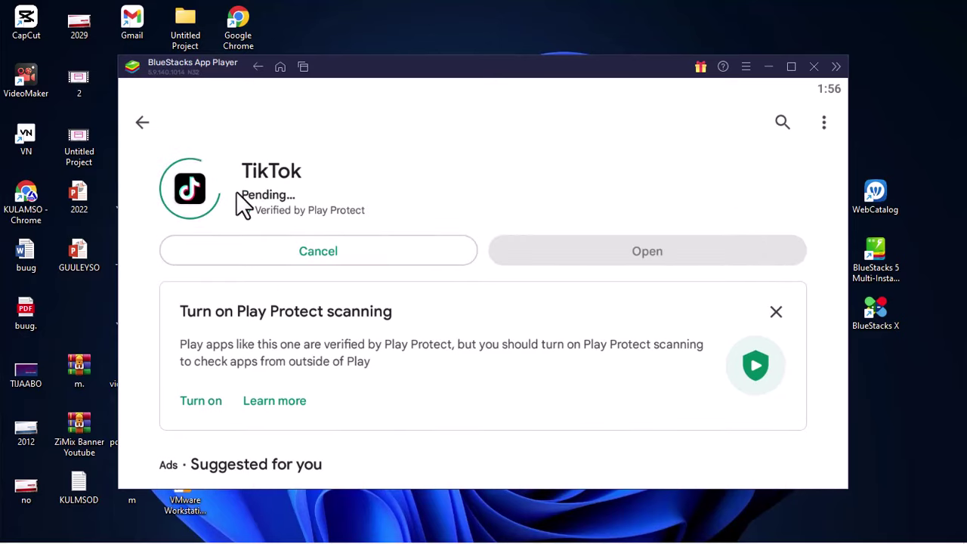
Dismiss the Play Protect scanning prompt, cancel the pending TikTok installation and minimize the BlueStacks App Player window
left_click(776, 312)
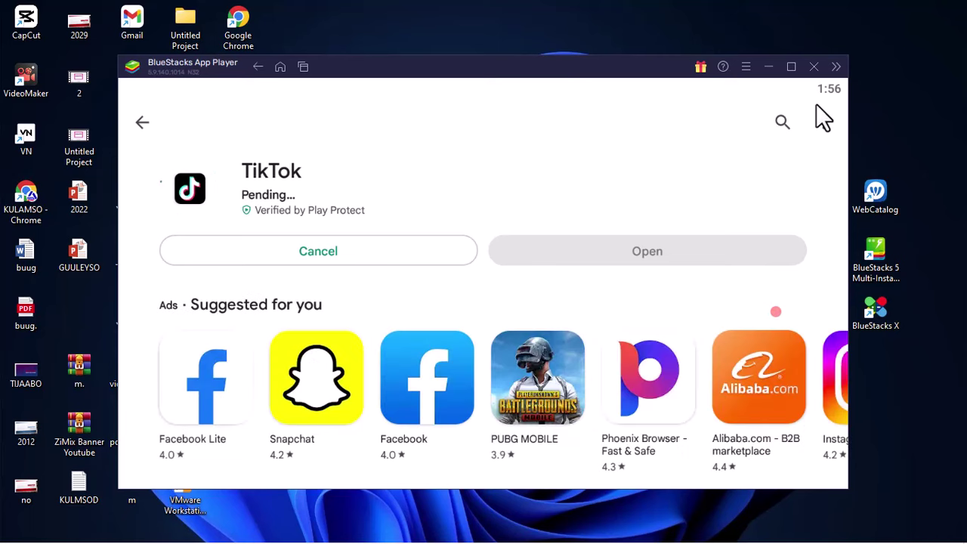
left_click(359, 254)
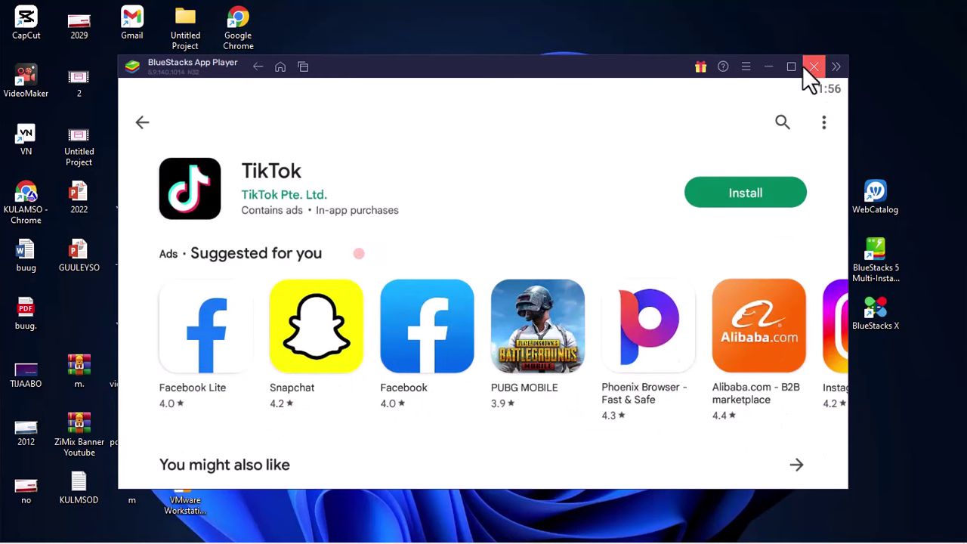
left_click(773, 68)
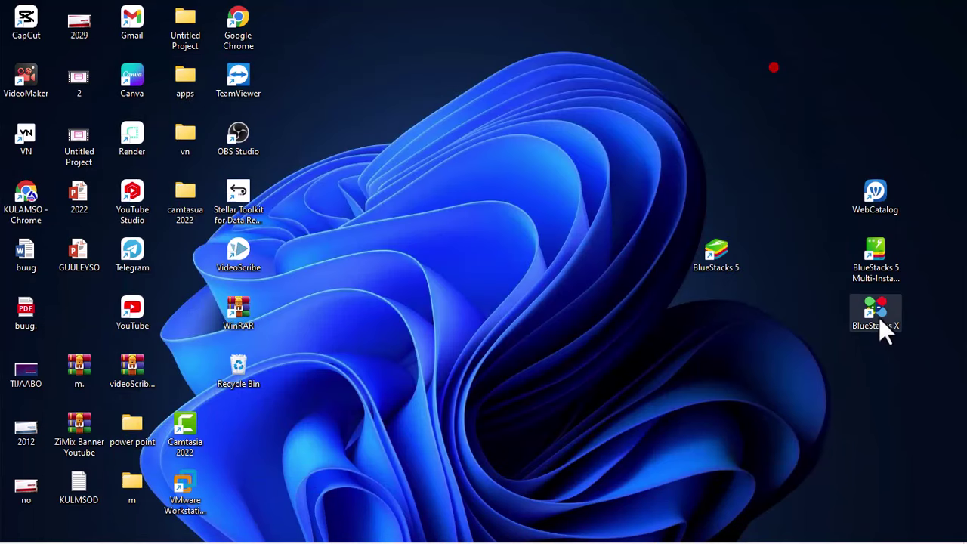
Move the BlueStacks X shortcut above the BlueStacks 5 shortcut on the desktop and launch BlueStacks X
left_click_drag(879, 318, 731, 102)
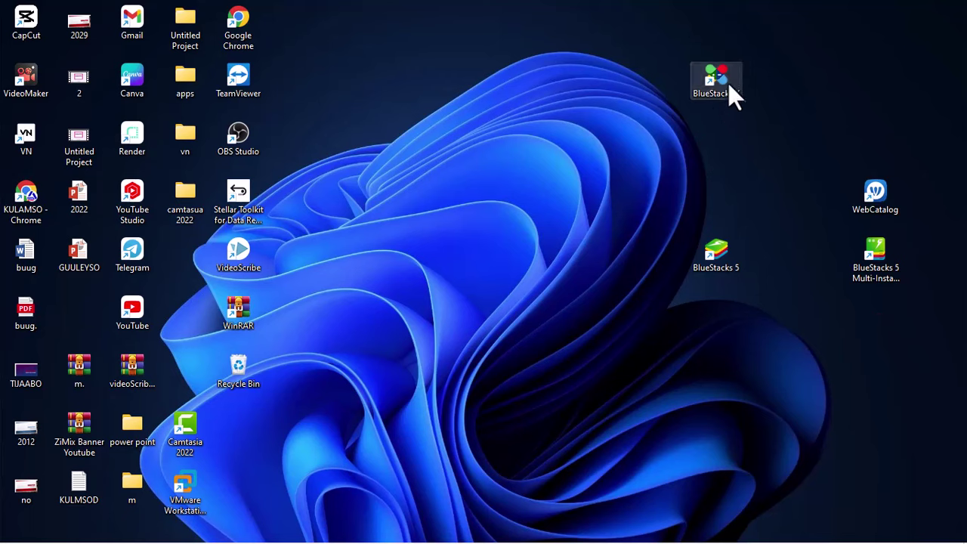
left_click(722, 84)
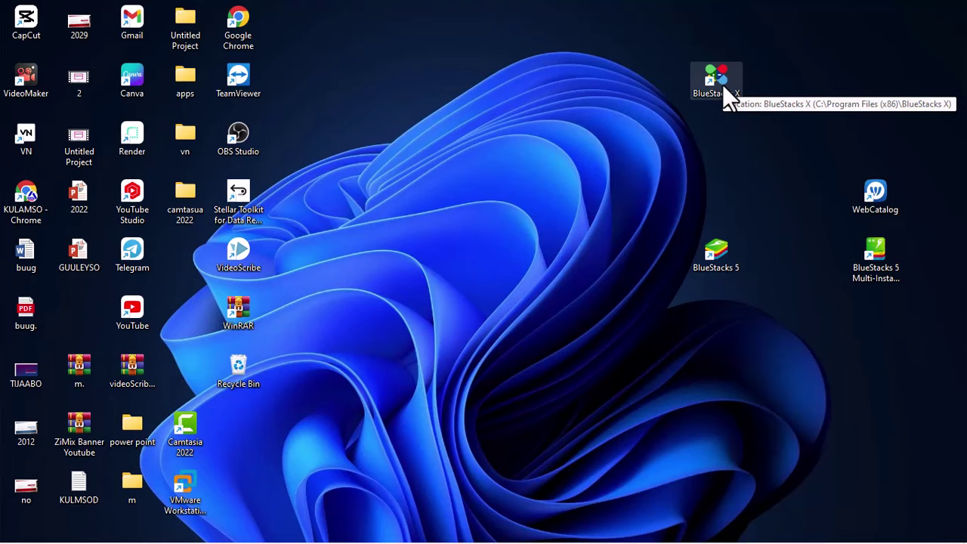
double_click(719, 68)
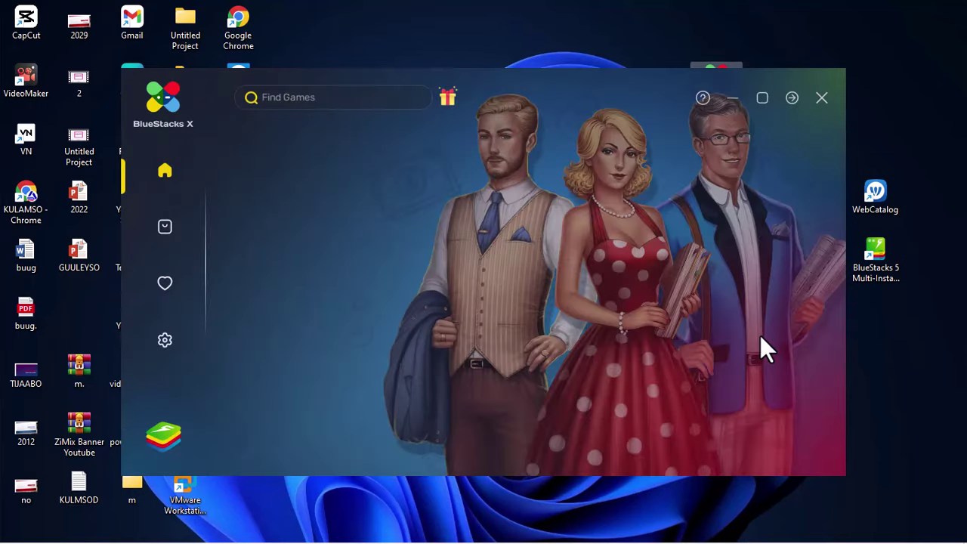
Search the BlueStacks X games for "car" and open the CarX Drift Racing page from the results
left_click(300, 98)
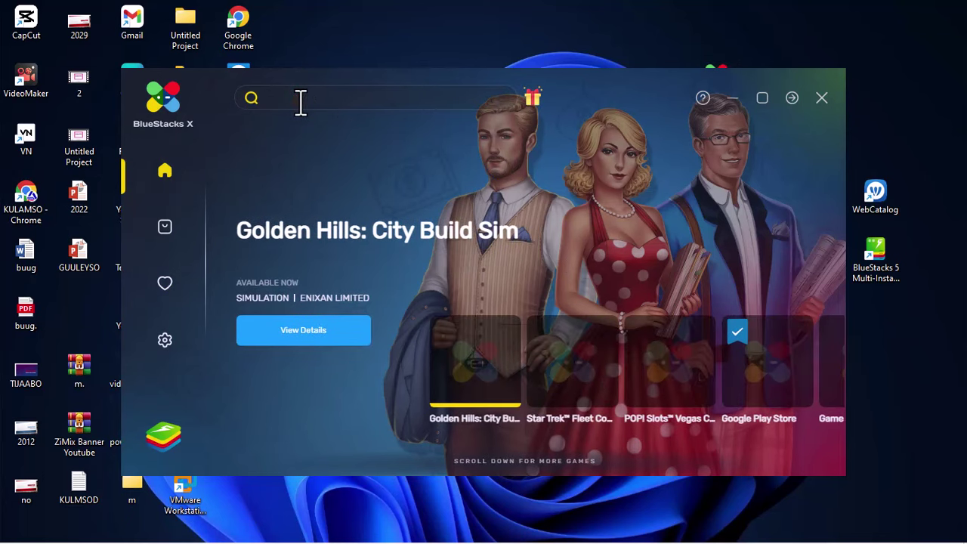
type("bsti")
key("BackSpace")
key("BackSpace")
key("BackSpace")
key("BackSpace")
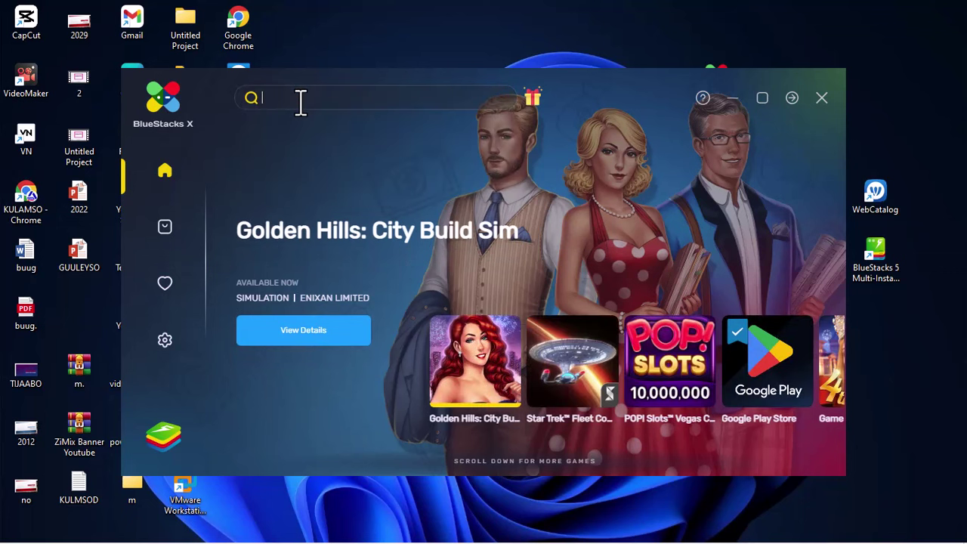
type("cap")
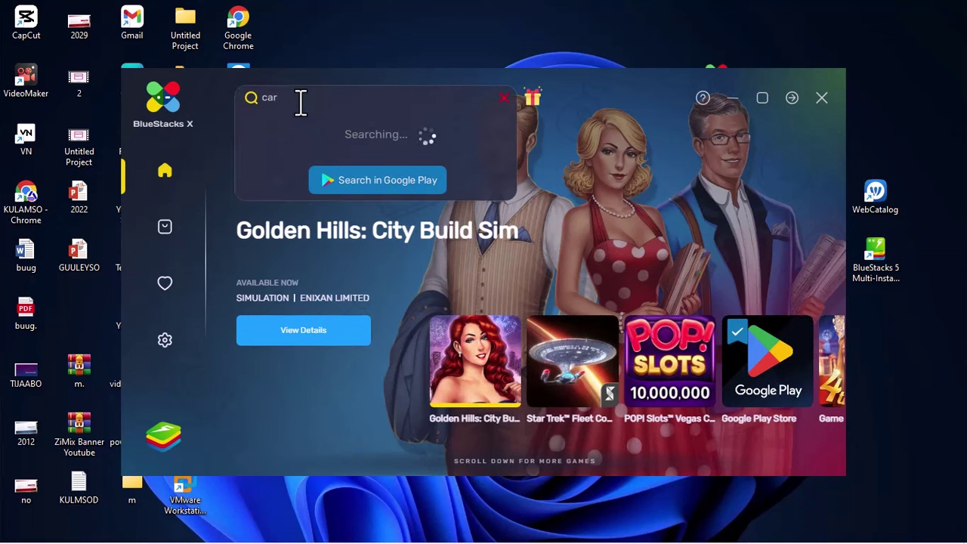
key("BackSpace")
key("BackSpace")
key("BackSpace")
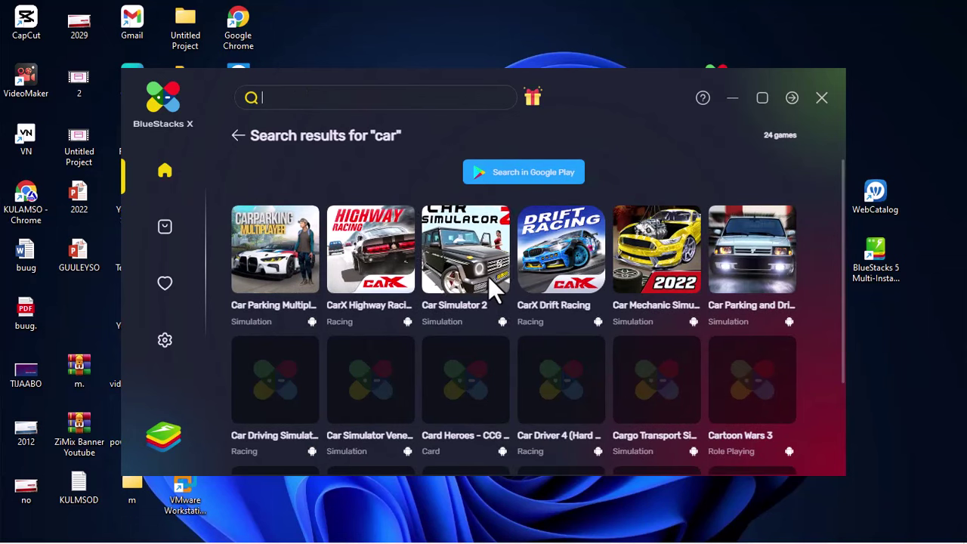
left_click(566, 274)
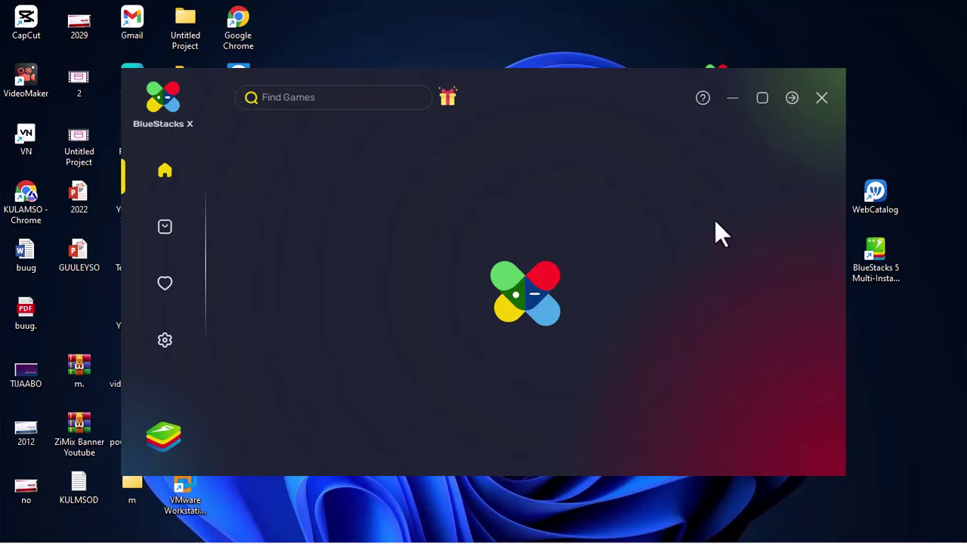
left_click(347, 94)
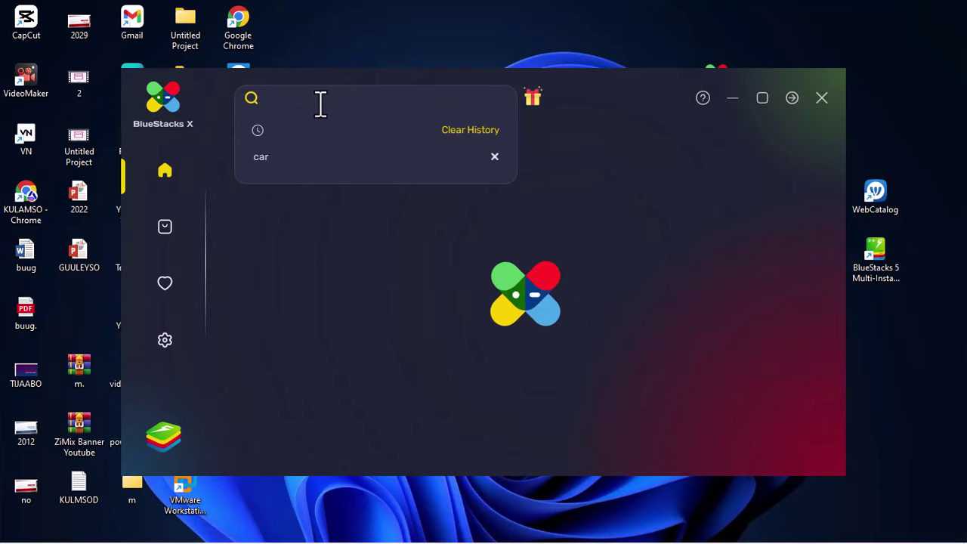
type("plo")
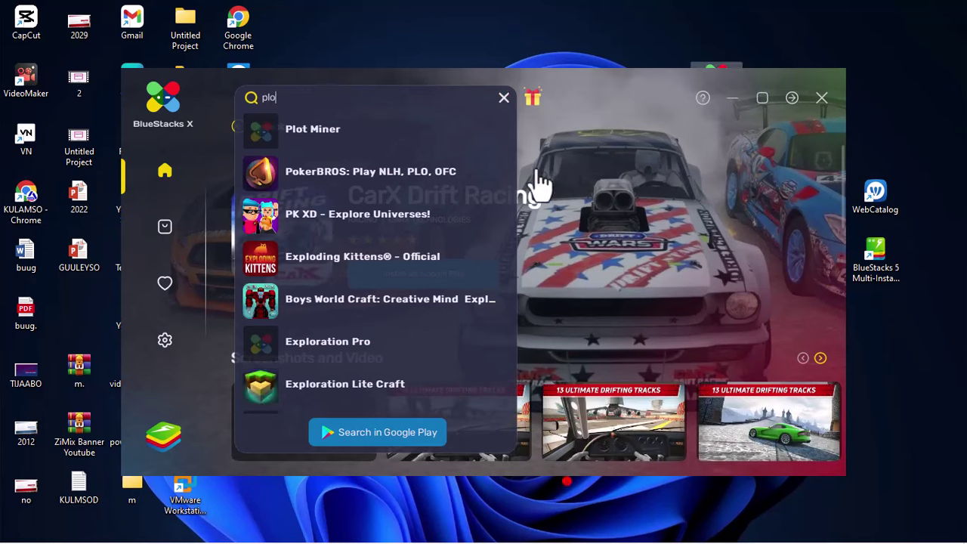
left_click(503, 98)
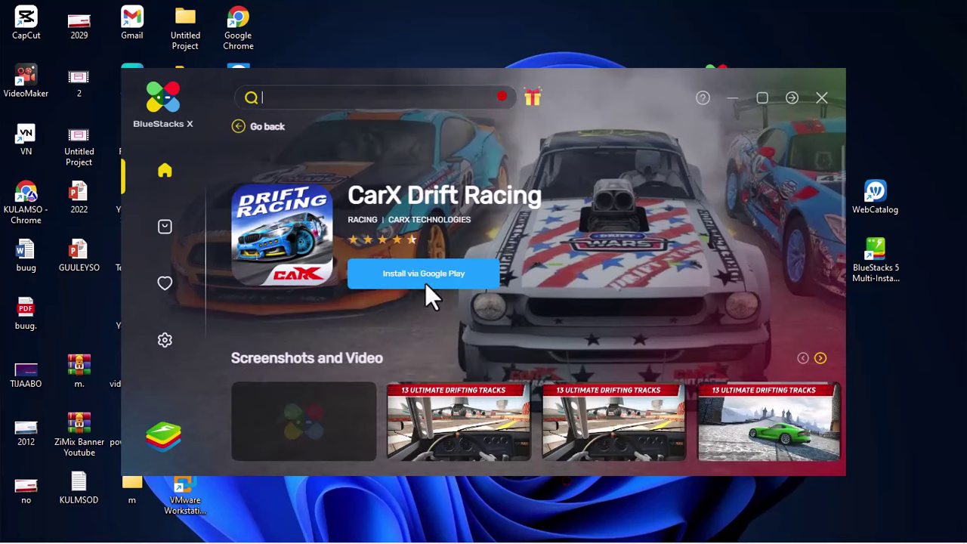
View the second preview item of CarX Drift Racing, close the preview and narrow the window slightly
left_click(497, 446)
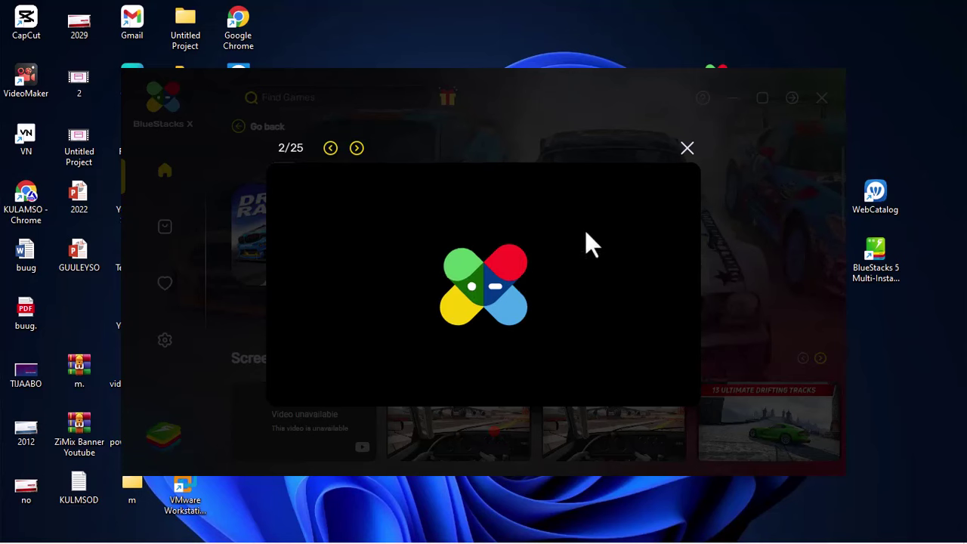
left_click(686, 147)
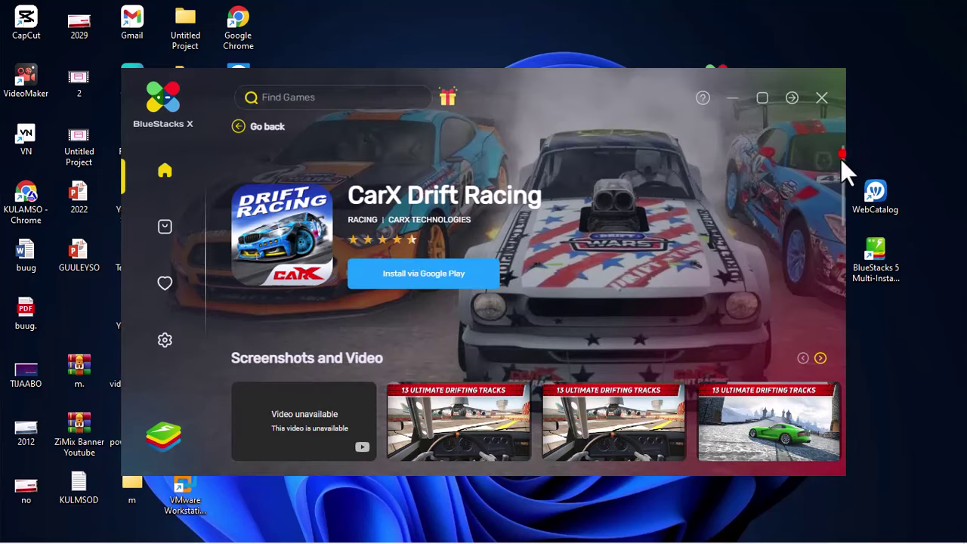
left_click_drag(842, 154, 826, 103)
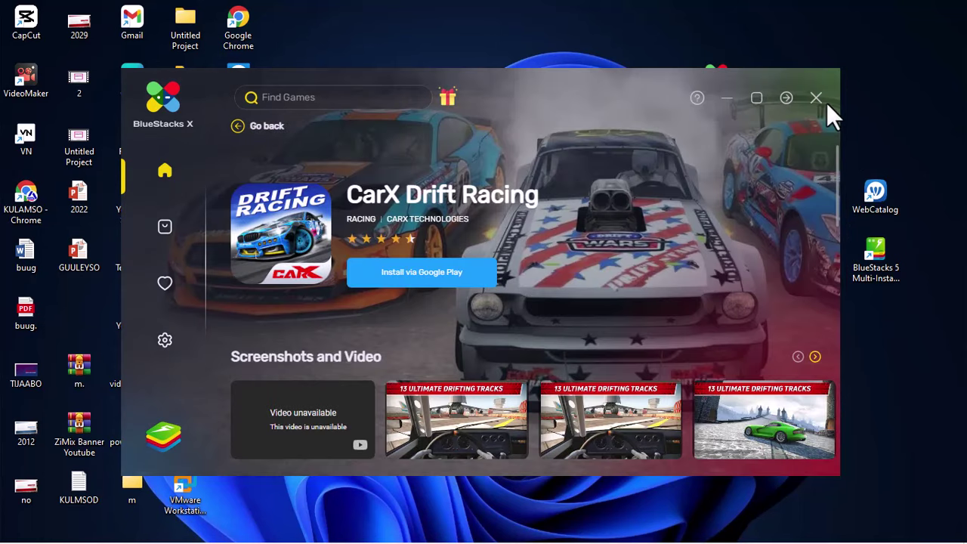
Start installing CarX Drift Racing via Google Play, and minimize both the App Player and BlueStacks X windows
left_click(469, 274)
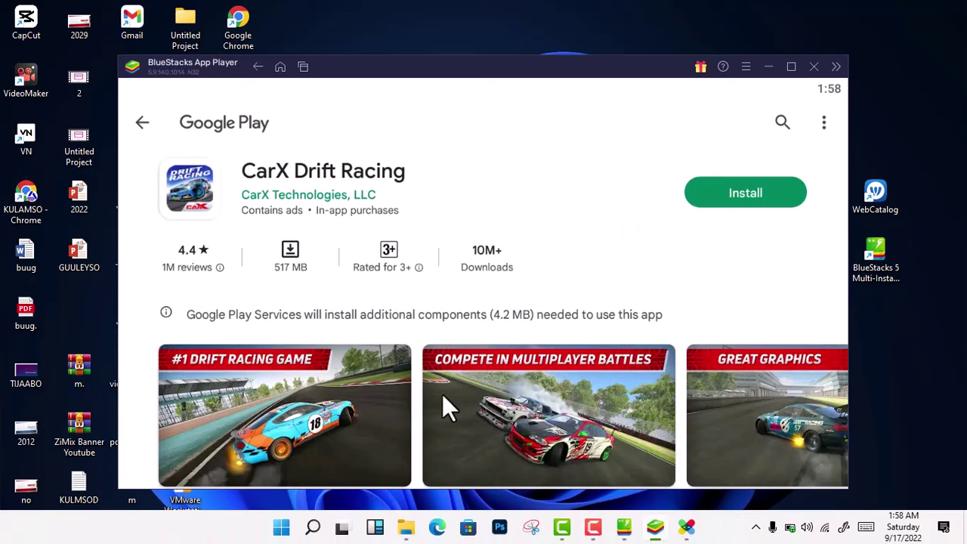
left_click(754, 194)
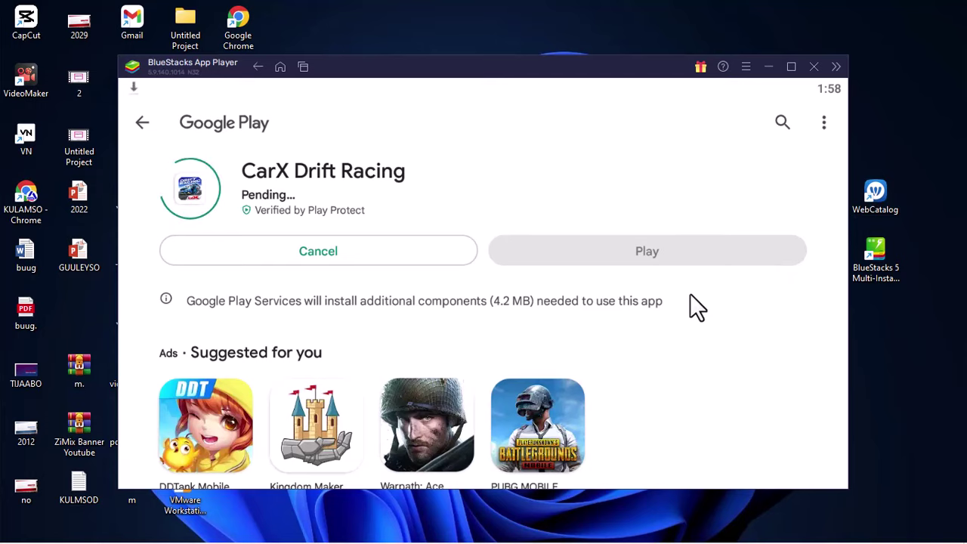
left_click(777, 68)
left_click(768, 66)
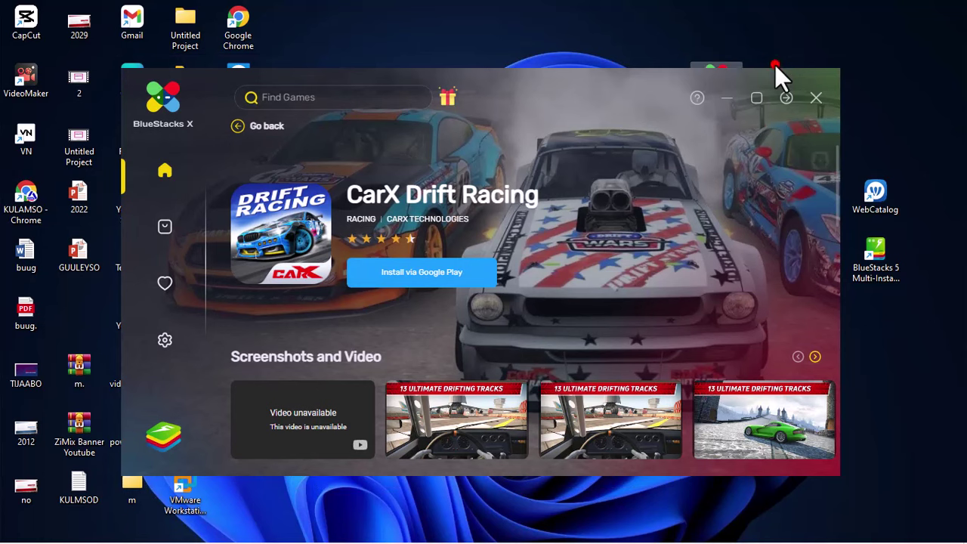
left_click(725, 97)
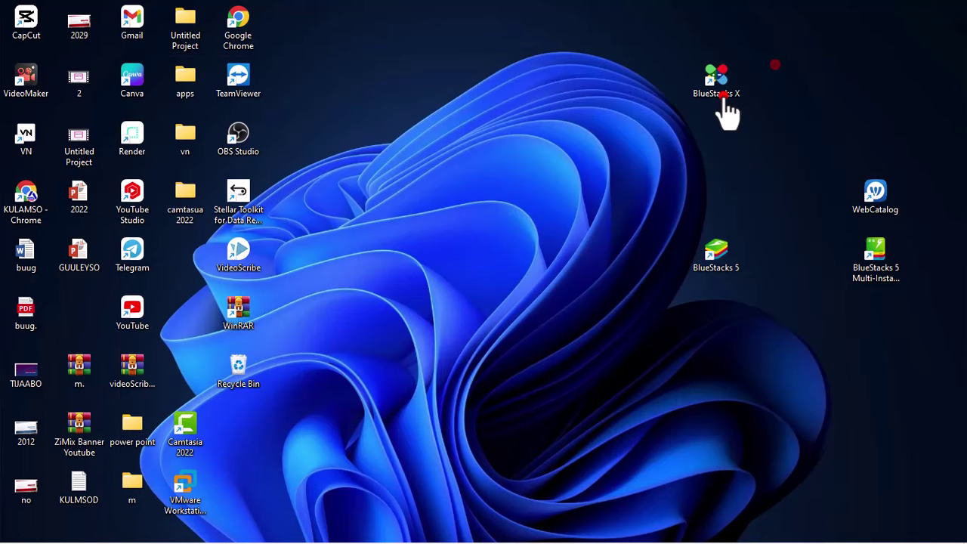
Launch WebCatalog, browse through its catalog of installable apps and minimize it
double_click(876, 198)
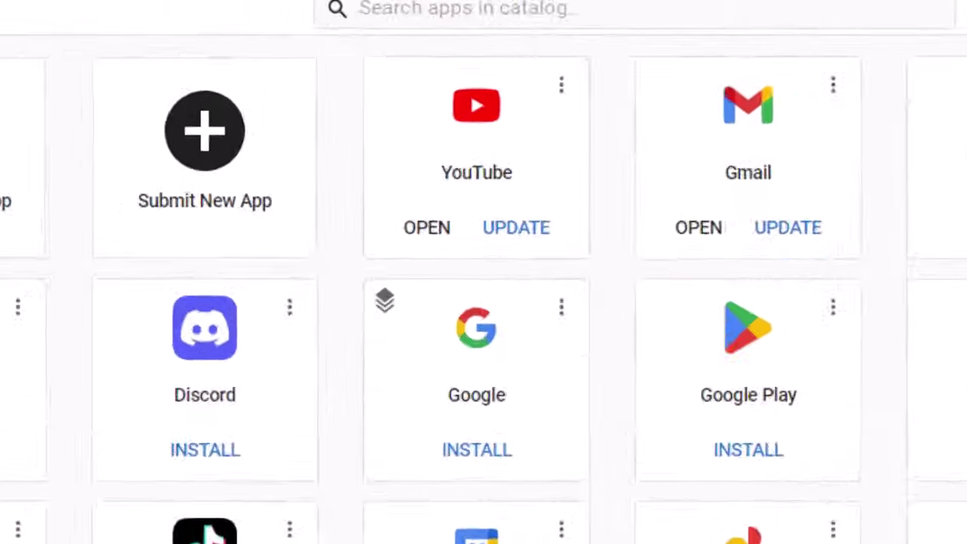
scroll(961, 281, "down", 5)
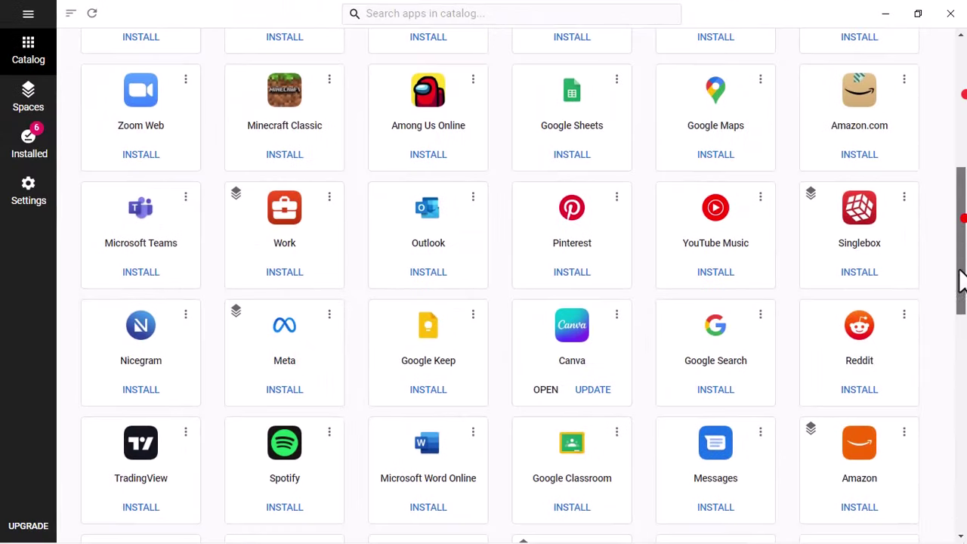
scroll(960, 294, "down", 4)
scroll(952, 355, "down", 5)
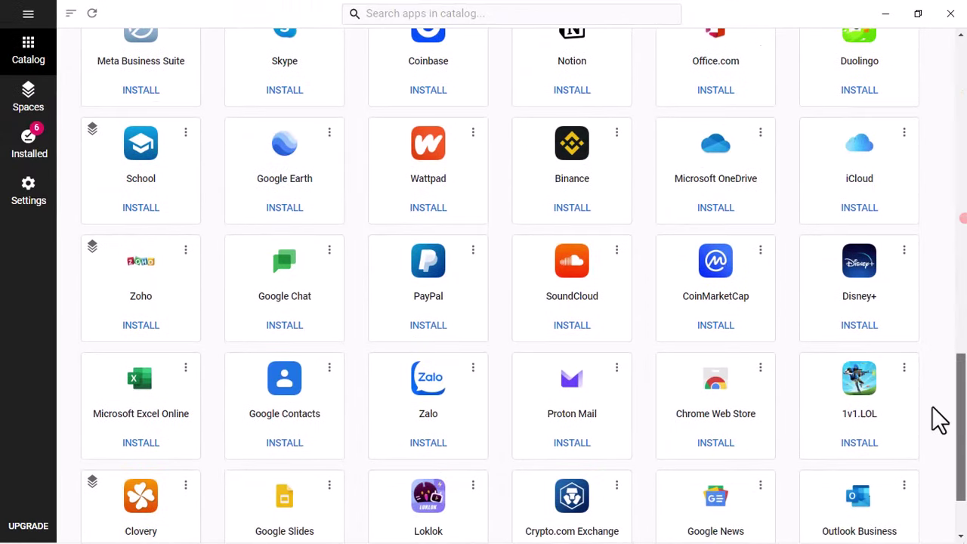
scroll(933, 412, "up", 15)
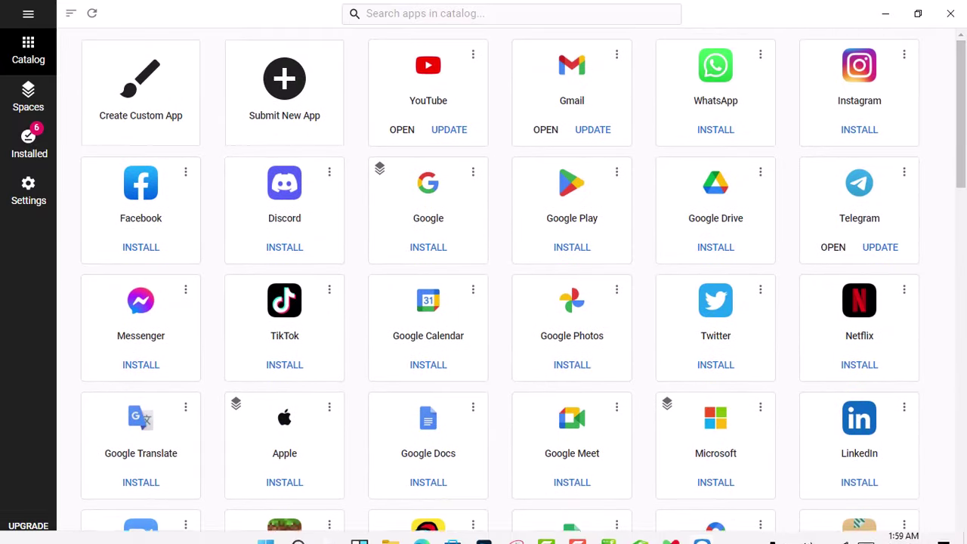
left_click(888, 12)
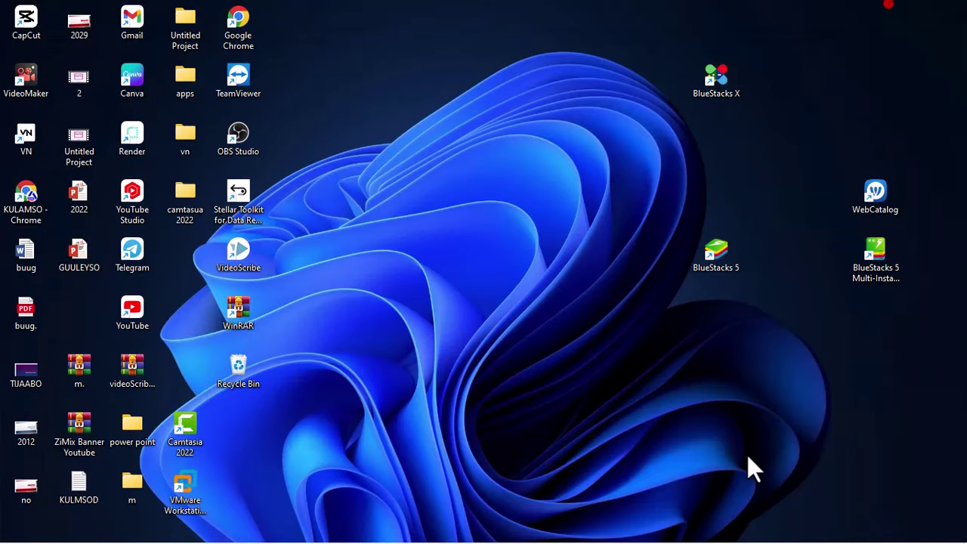
Restore both BlueStacks windows, dismiss the CarX Drift Racing installation error, minimize the App Player and close BlueStacks X
left_click(672, 527)
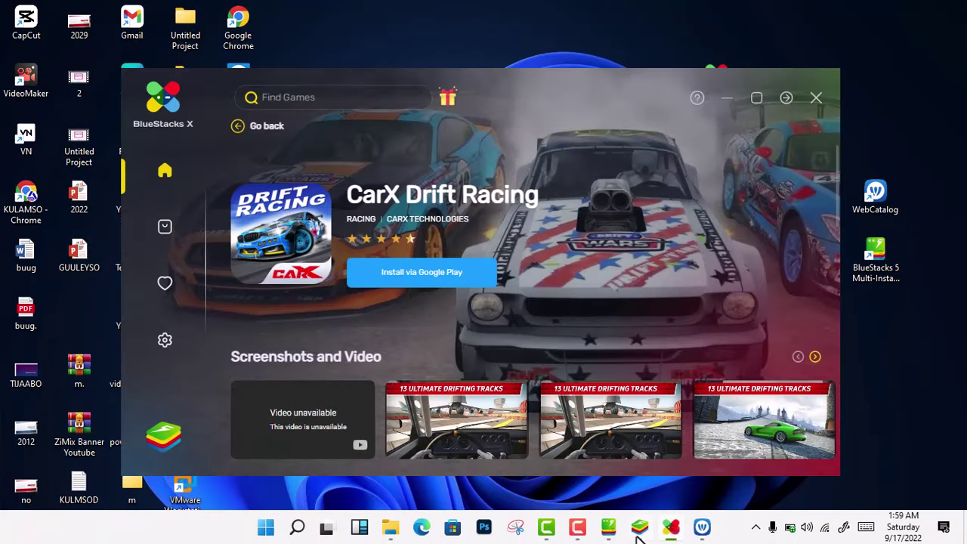
left_click(638, 528)
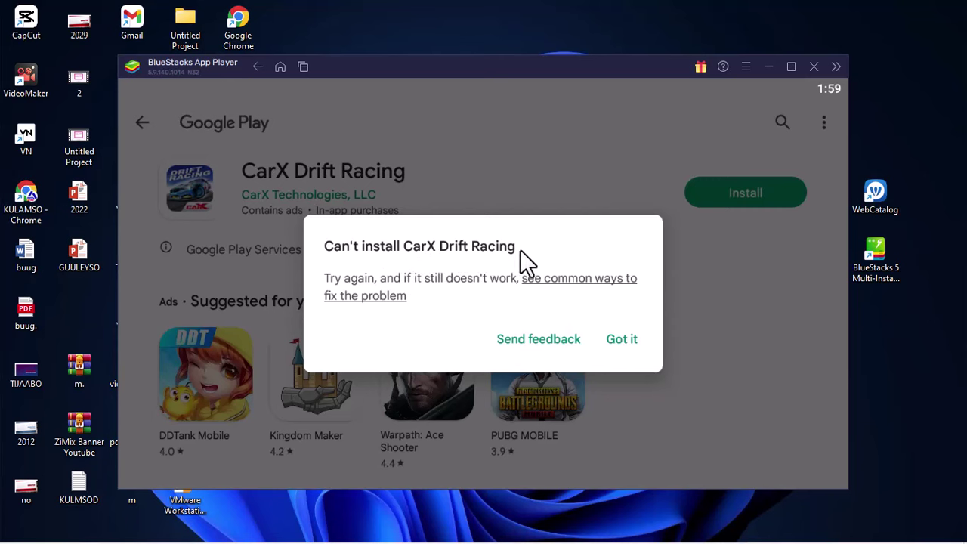
left_click(620, 337)
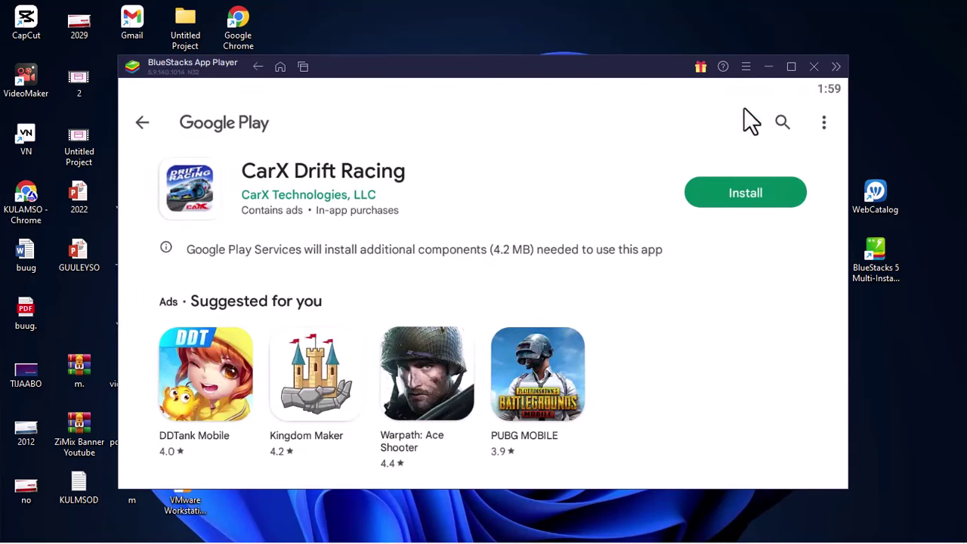
left_click(768, 68)
left_click(810, 96)
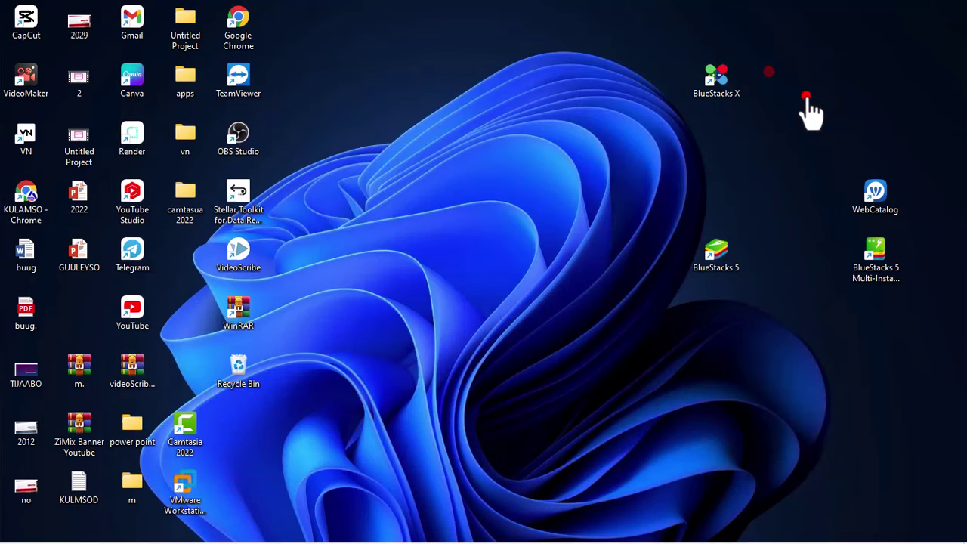
Reopen BlueStacks App Player, search the Play Store for "titok" and start installing TikTok from the results
mouse_move(657, 533)
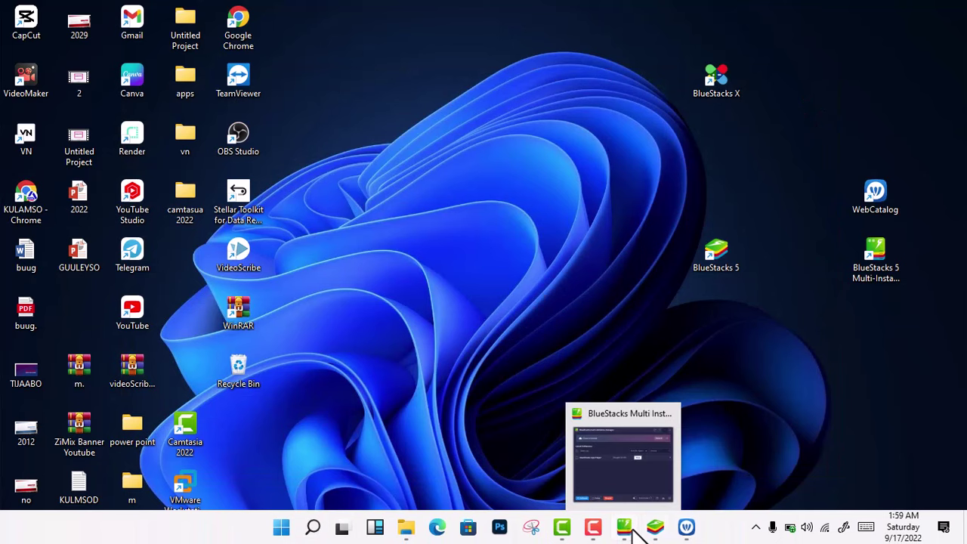
left_click(656, 531)
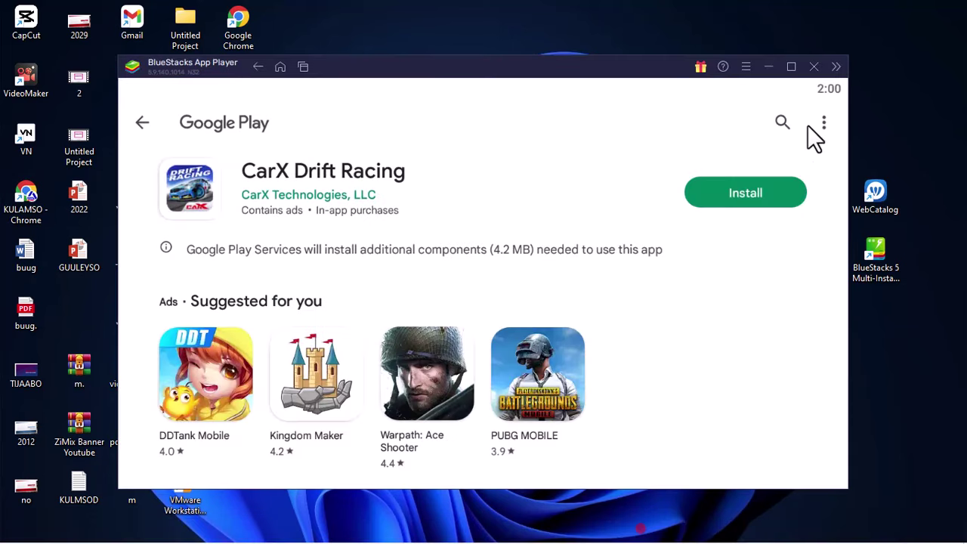
left_click(782, 121)
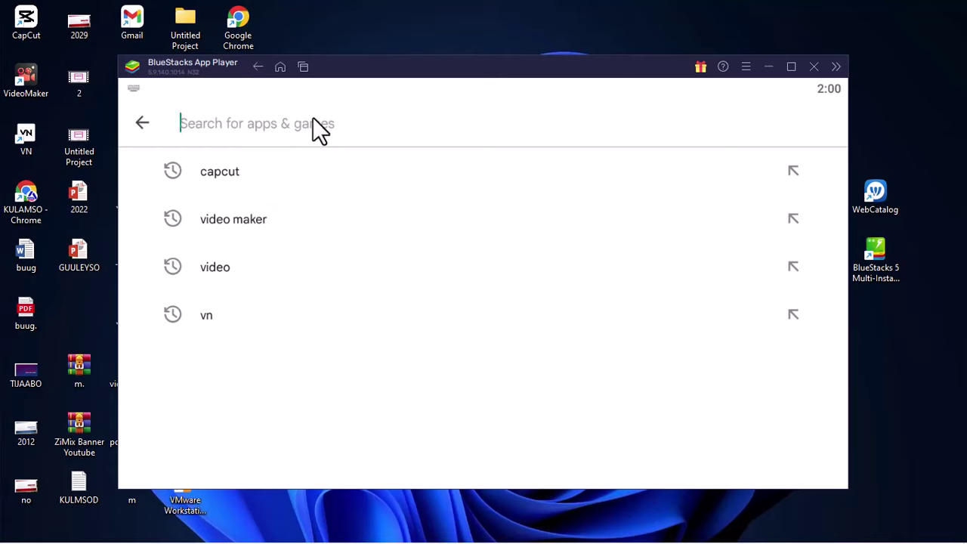
type("tit")
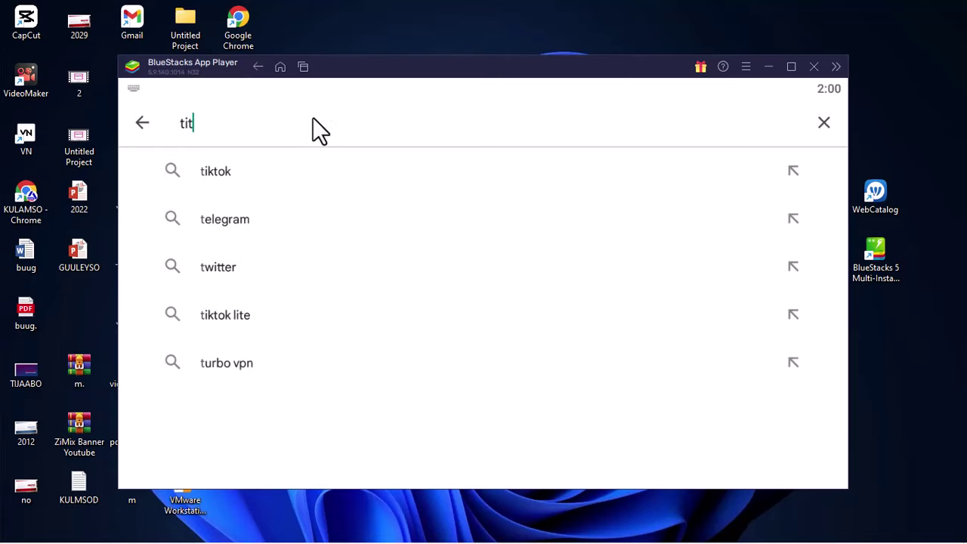
left_click(271, 177)
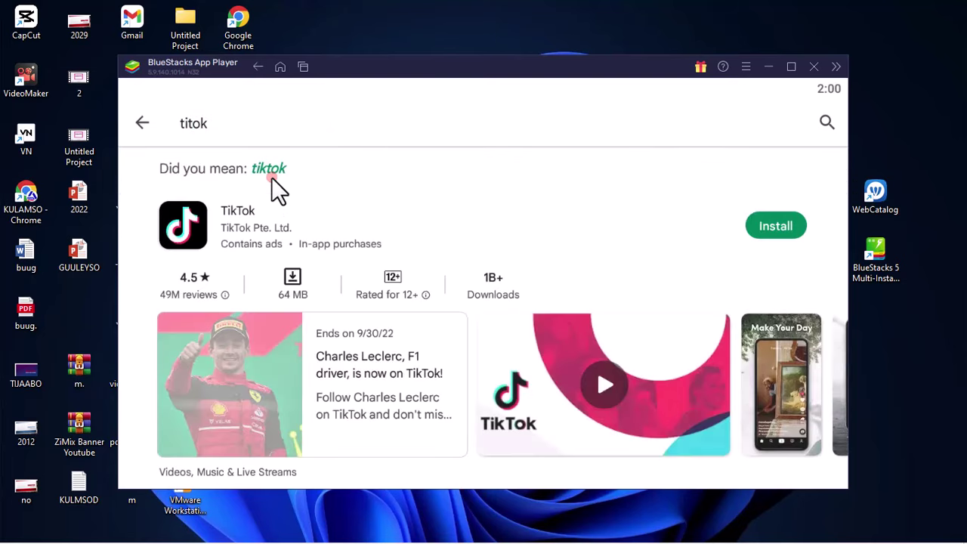
left_click(784, 225)
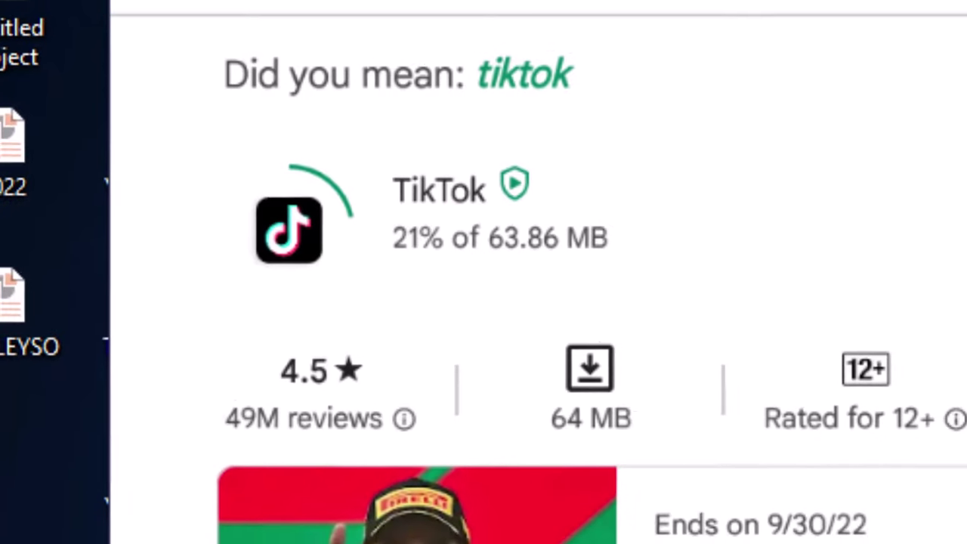
Cancel the TikTok download and exit BlueStacks App Player, confirming the closure
left_click(771, 226)
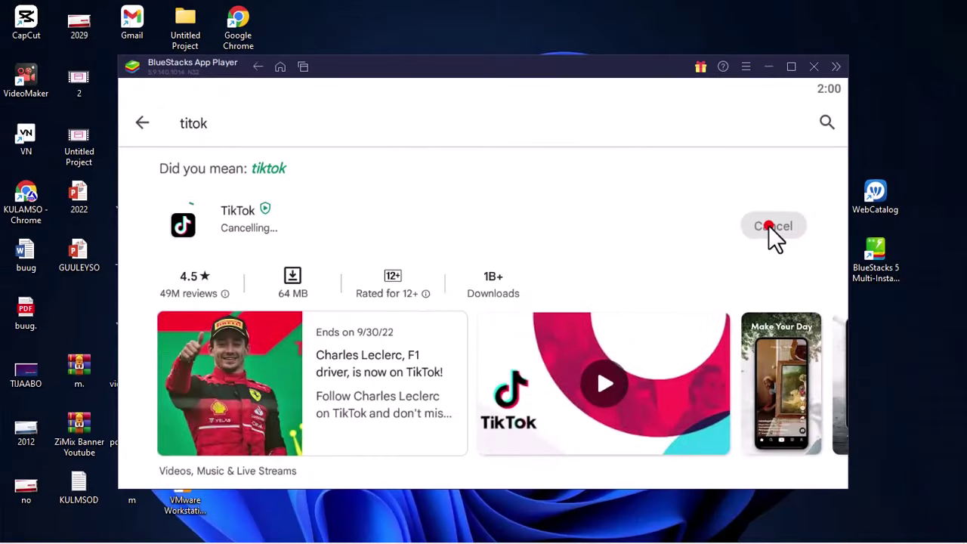
left_click(815, 68)
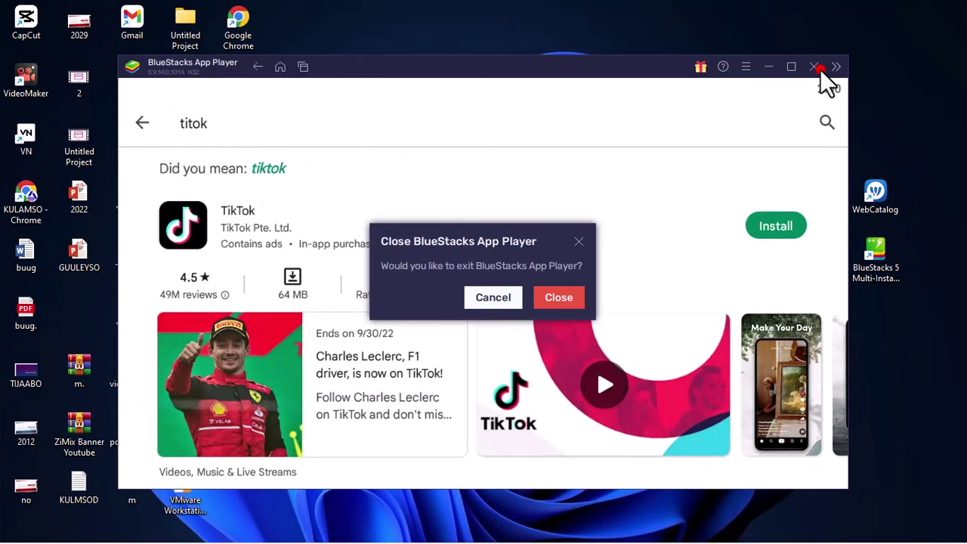
left_click(554, 297)
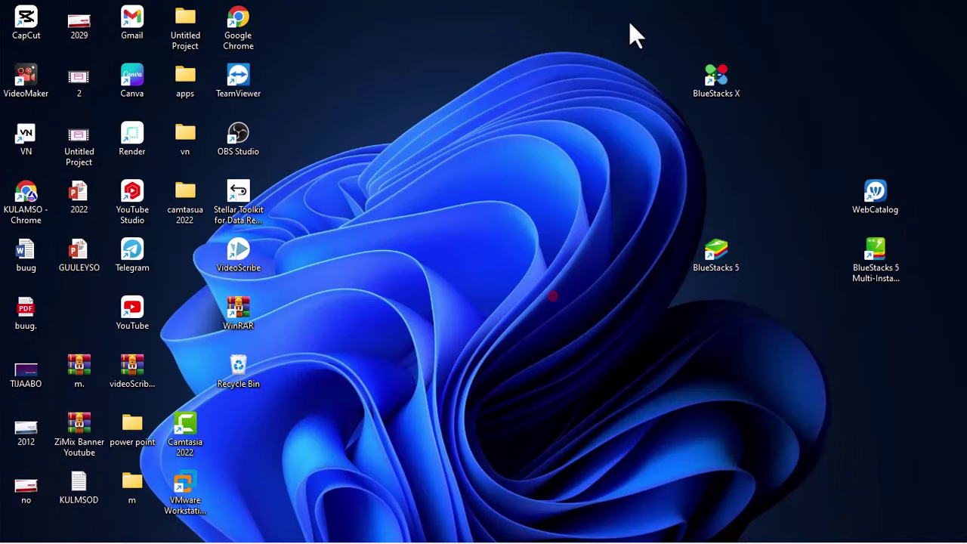